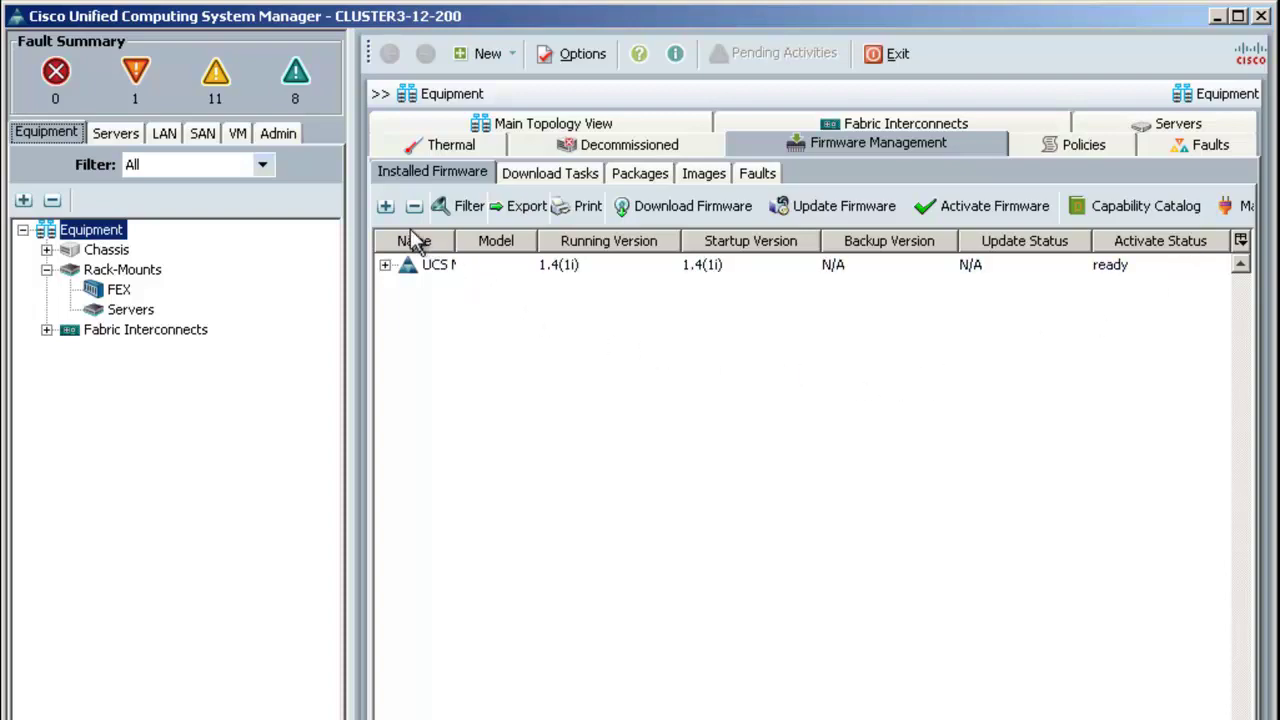
Step: Start a new host firmware package under the root server policies and name it 1.4_Host-Mgmt
{"action": "left_click", "coordinate": [121, 136]}
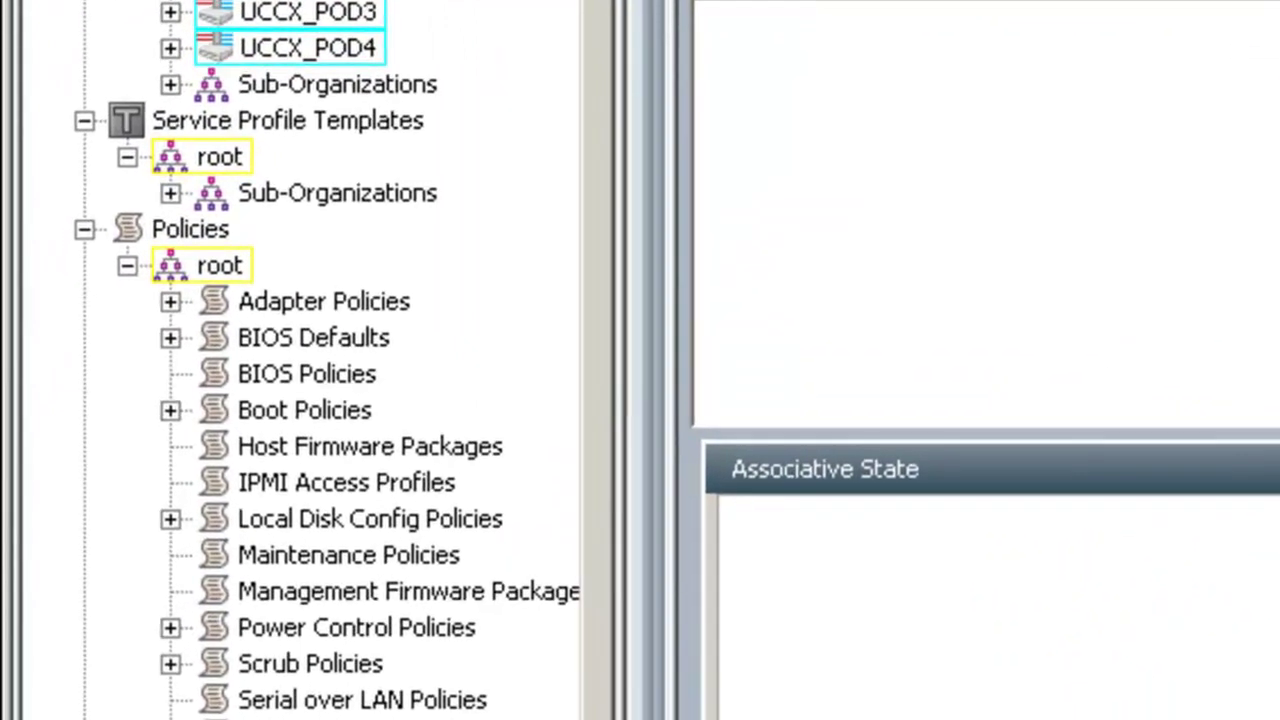
{"action": "left_click_drag", "start_coordinate": [606, 214], "coordinate": [628, 216]}
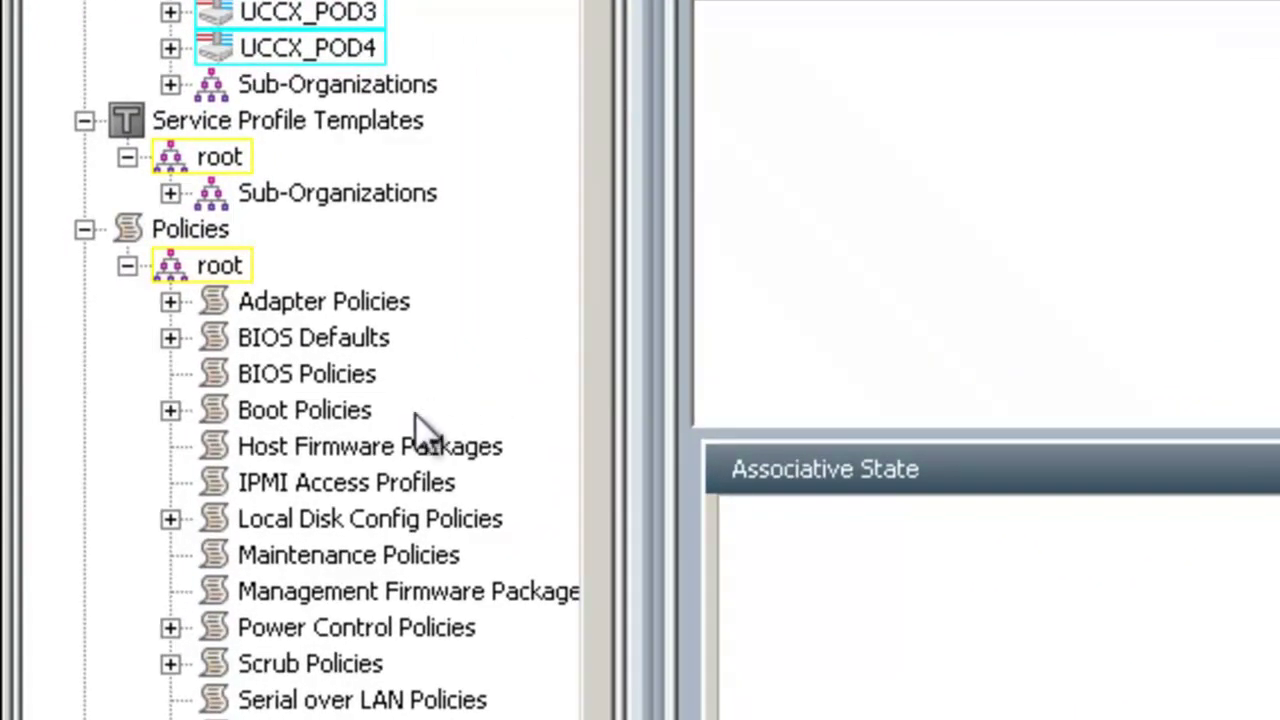
{"action": "right_click", "coordinate": [207, 447]}
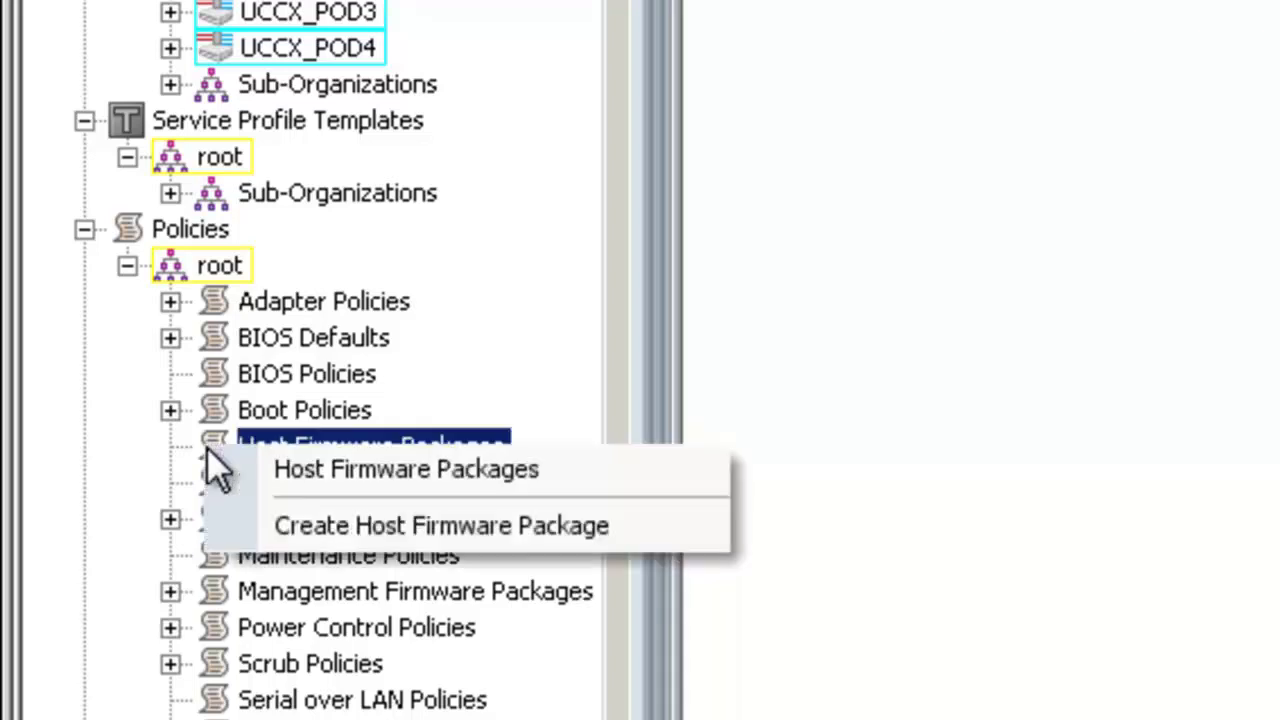
{"action": "left_click", "coordinate": [288, 535]}
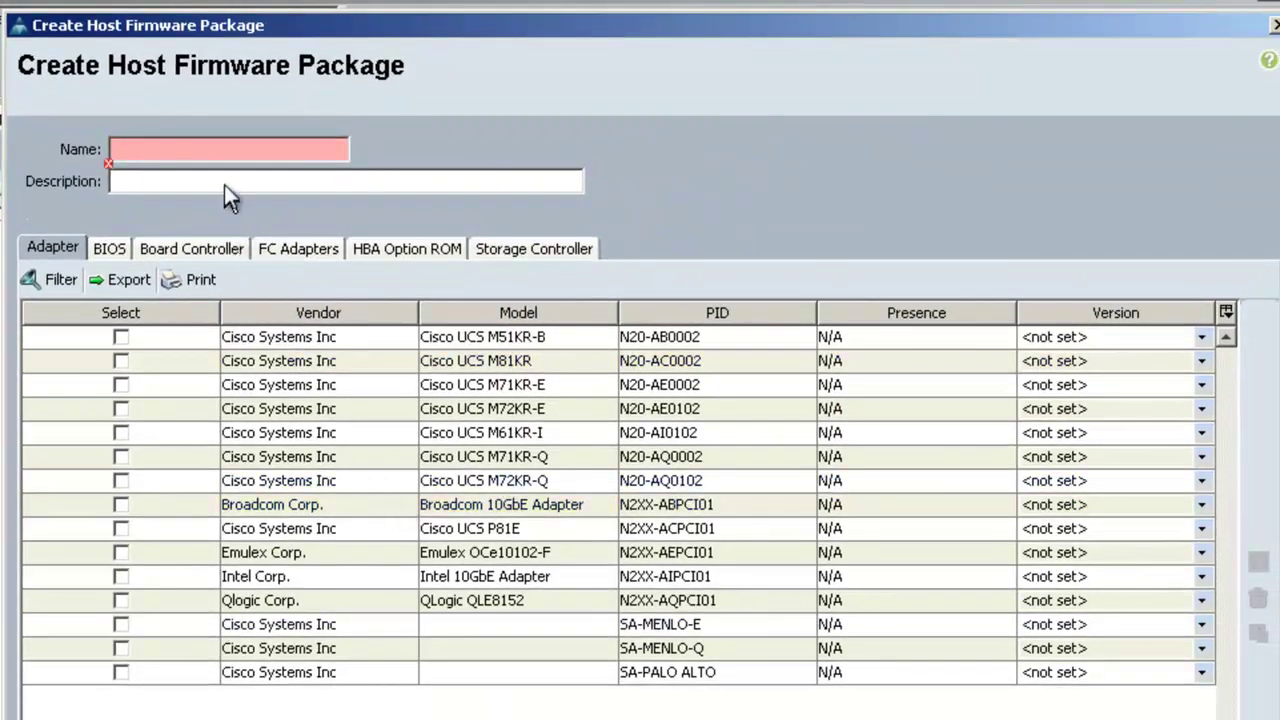
{"action": "type", "text": "1"}
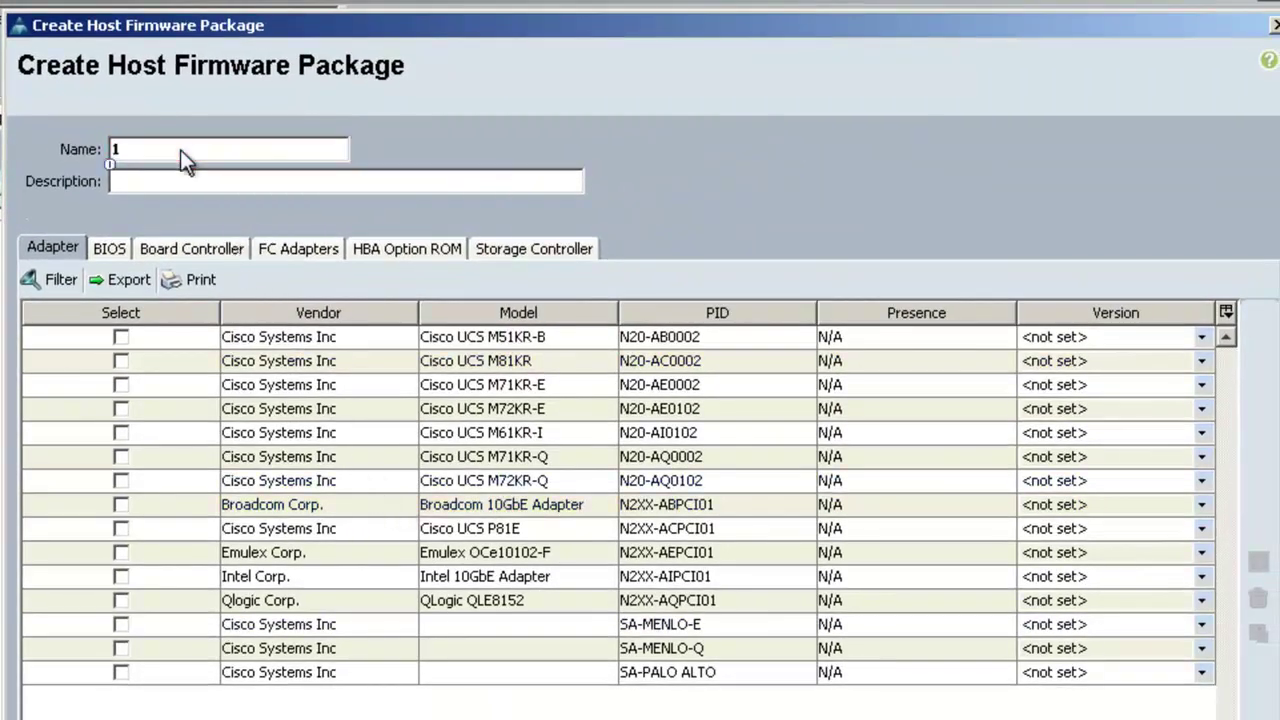
{"action": "type", "text": ".4_Host-Mgmt"}
Step: Include the Cisco Systems BIOS entry for the UCS B200 M1 in the package with version S5500.1.4.1f
{"action": "left_click", "coordinate": [108, 250]}
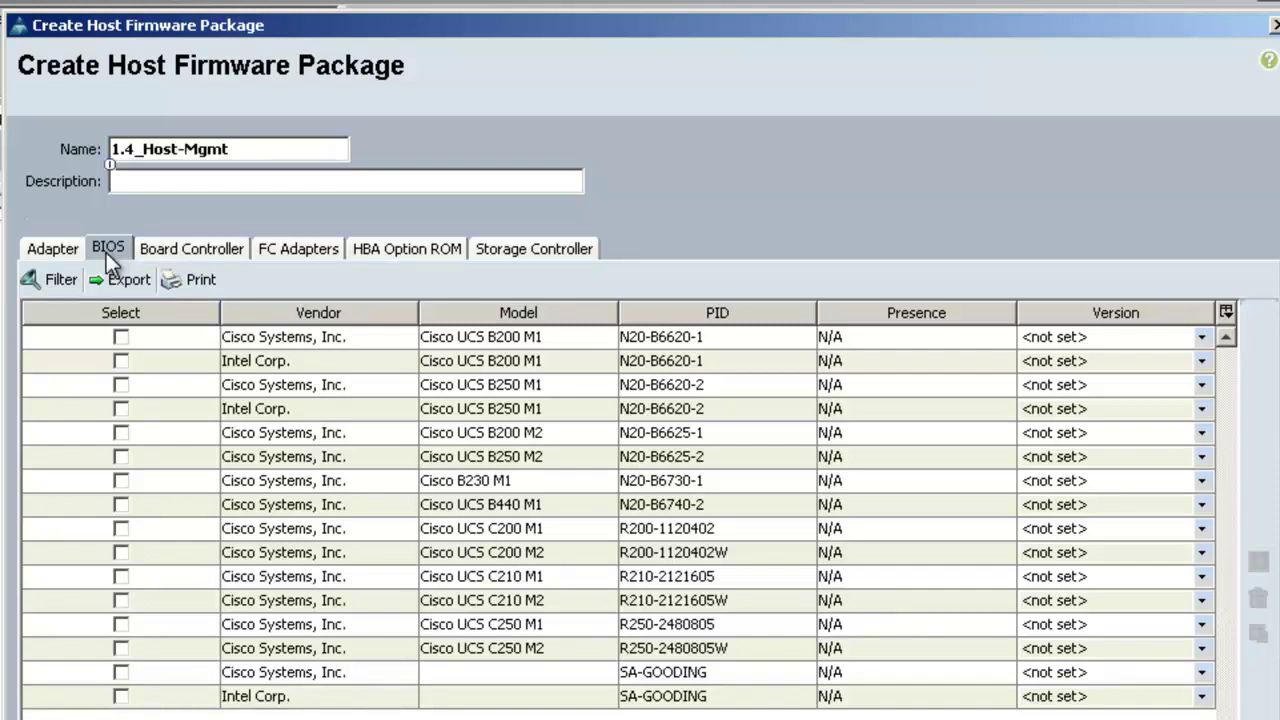
{"action": "left_click", "coordinate": [123, 340]}
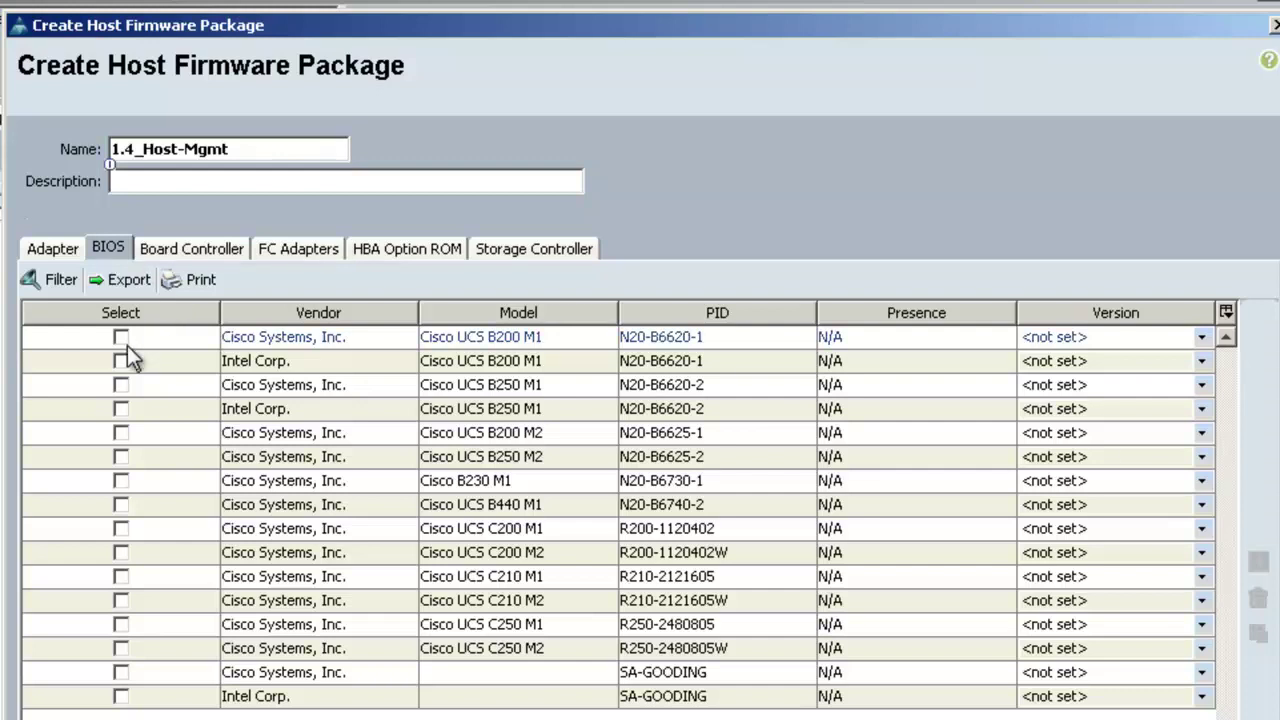
{"action": "left_click", "coordinate": [1203, 338]}
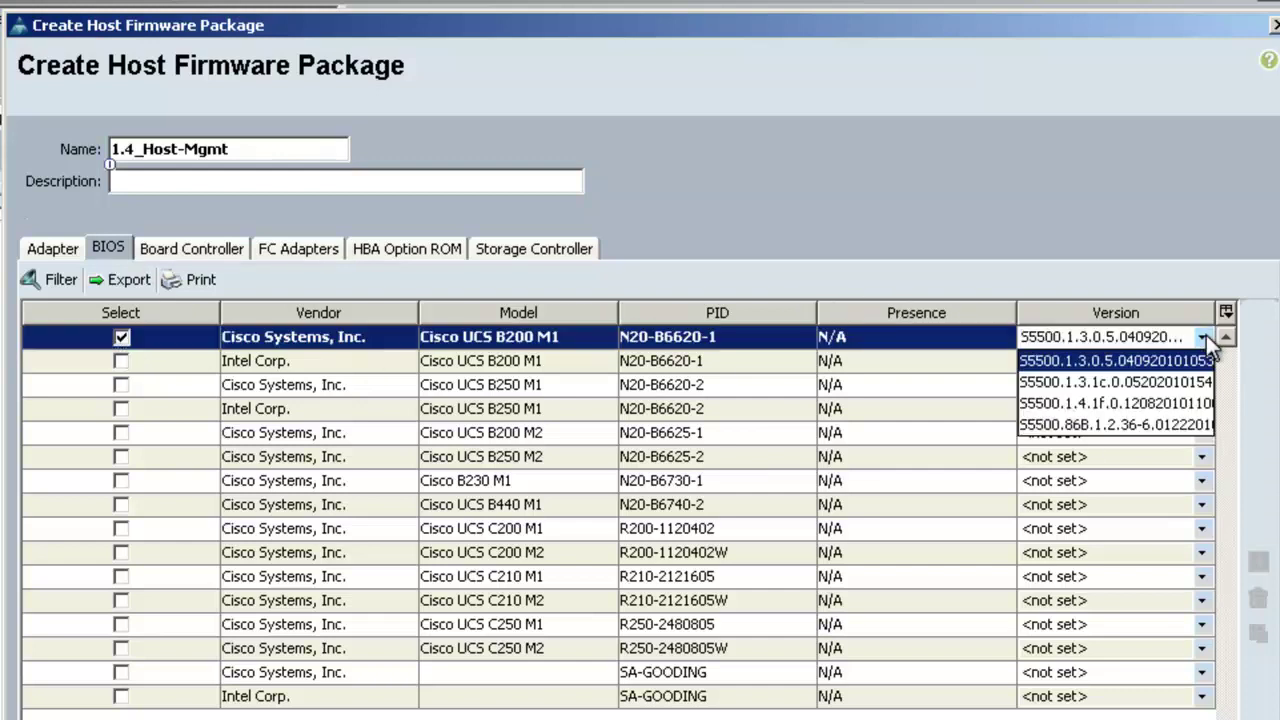
{"action": "left_click", "coordinate": [1168, 403]}
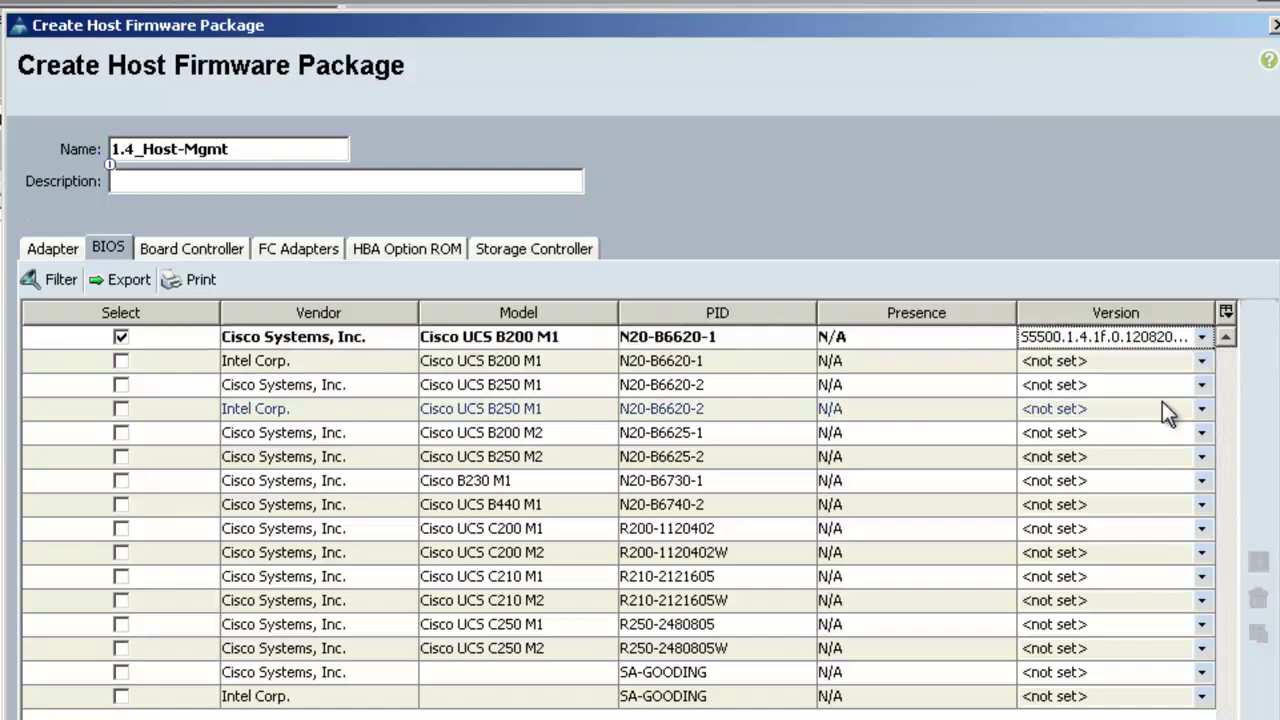
Step: Set BIOS version S5500.1.4.1f for the Intel B200 M1, both B250 M1, the B200 M2 and the B250 M2 entries
{"action": "left_click", "coordinate": [1203, 361]}
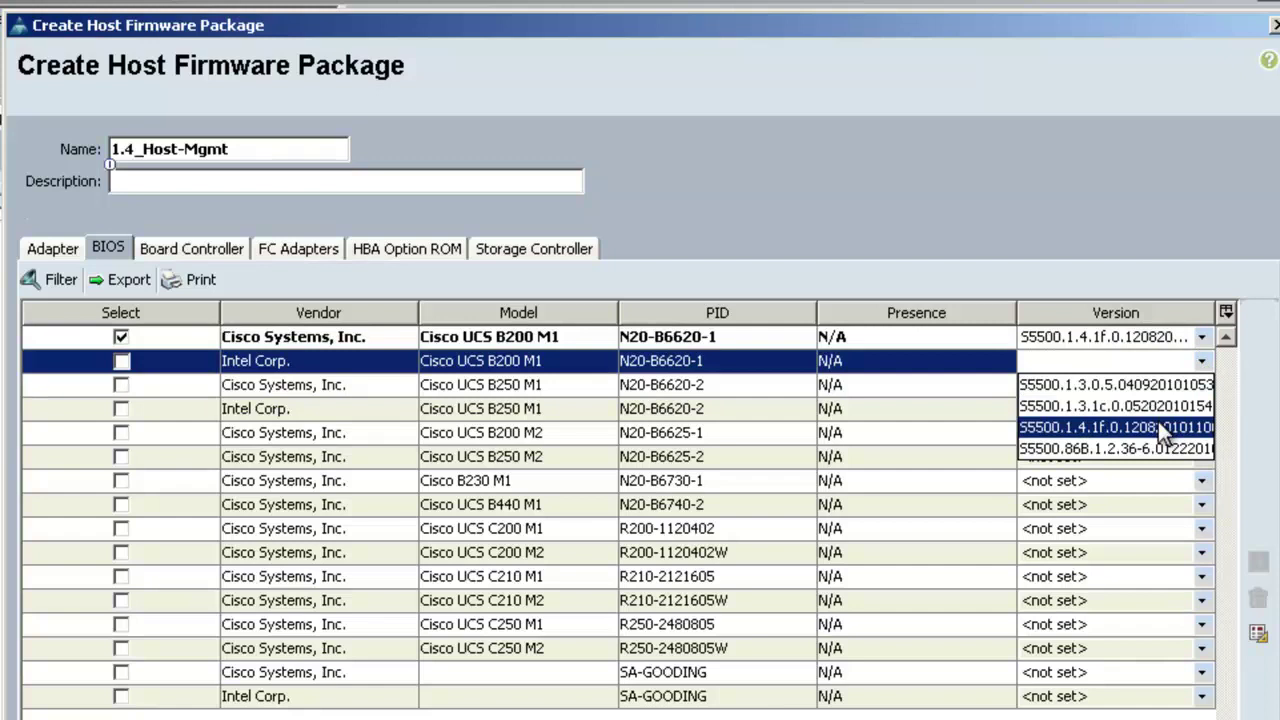
{"action": "left_click", "coordinate": [1155, 424]}
{"action": "left_click", "coordinate": [1202, 384]}
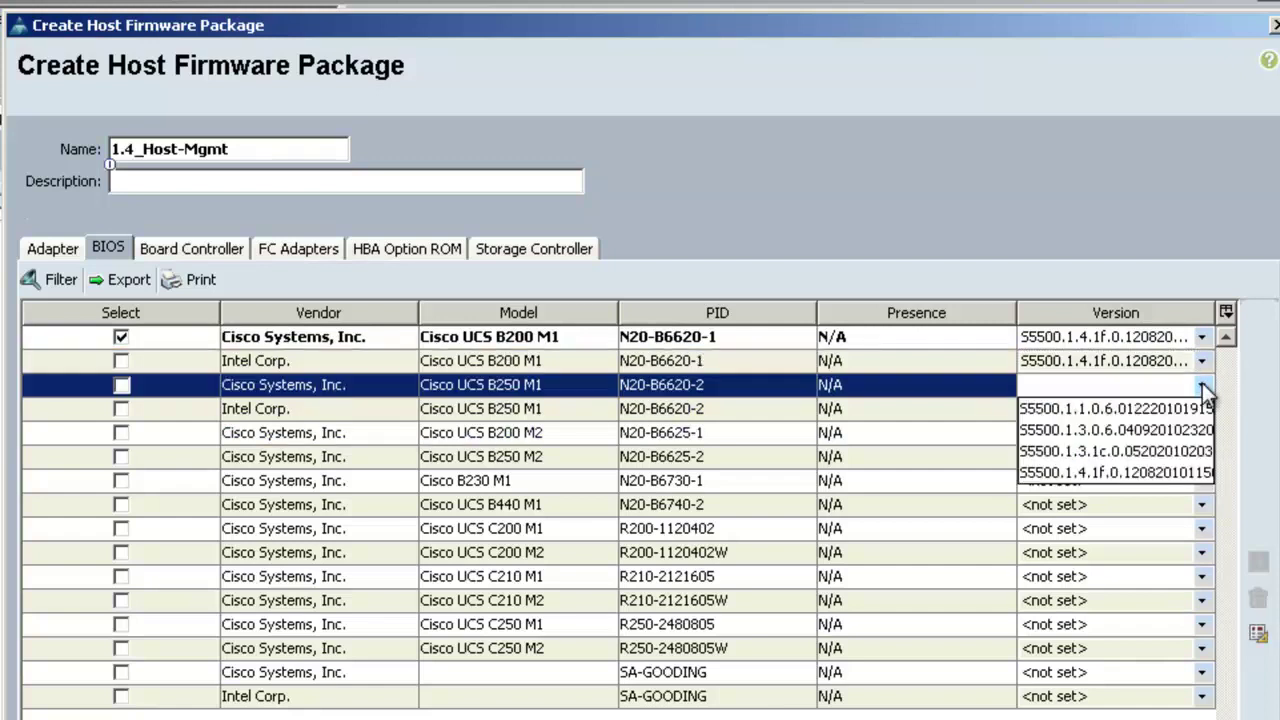
{"action": "left_click", "coordinate": [1149, 474]}
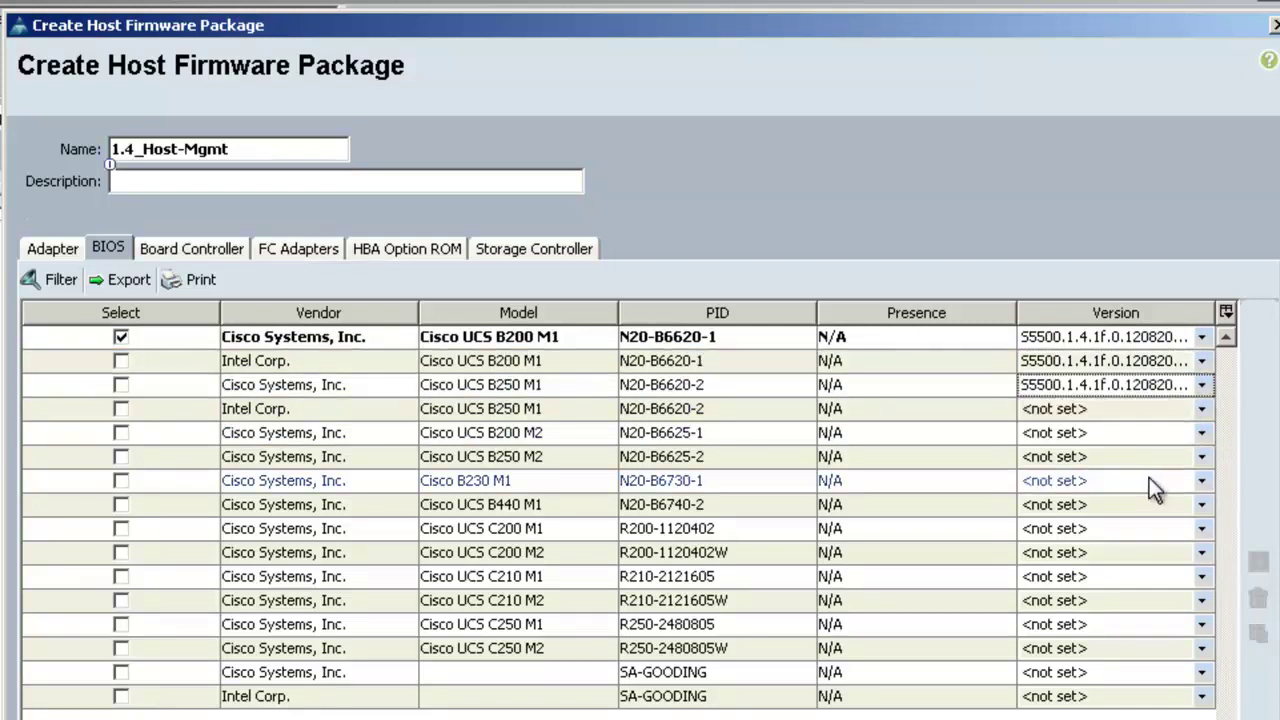
{"action": "left_click", "coordinate": [1203, 409]}
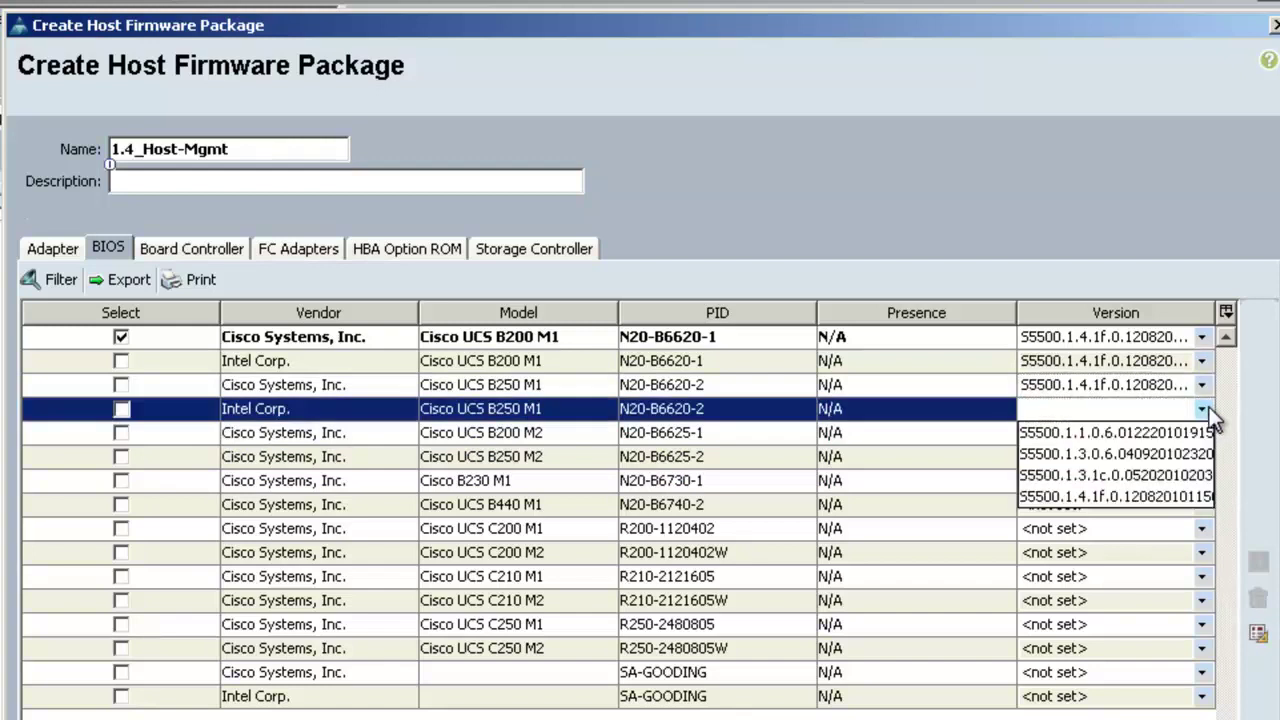
{"action": "left_click", "coordinate": [1151, 495]}
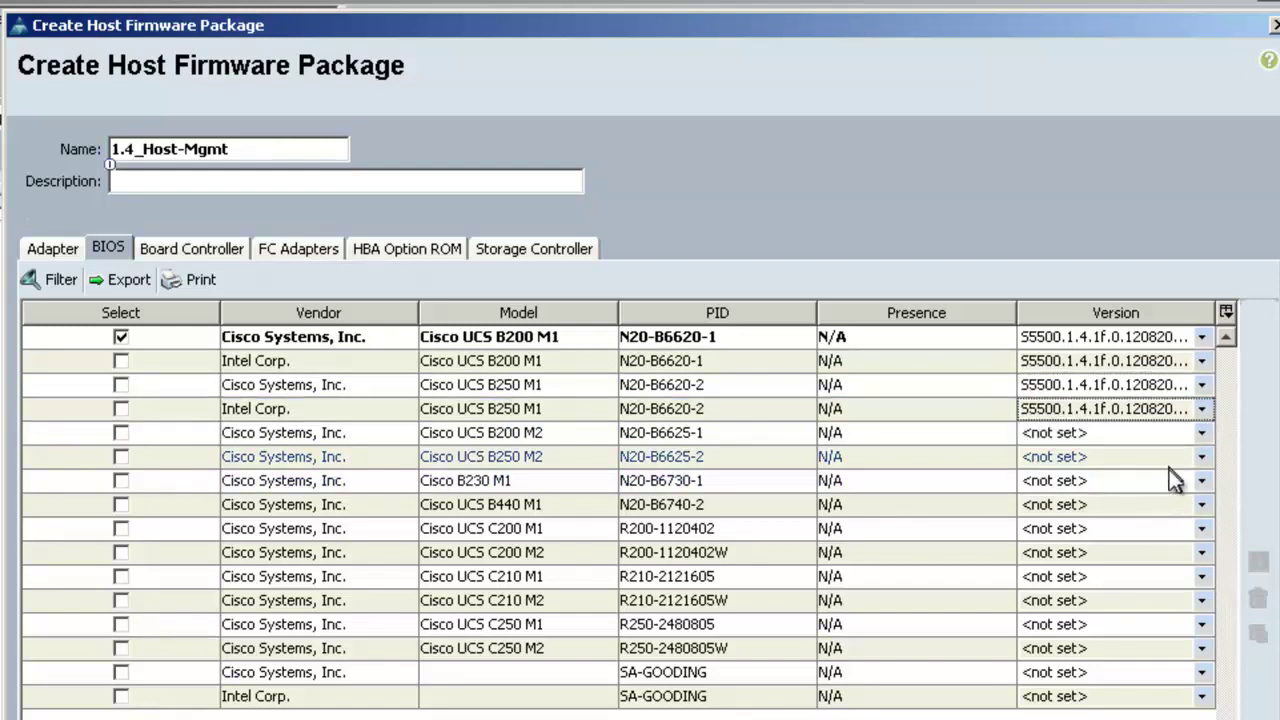
{"action": "left_click", "coordinate": [1199, 432]}
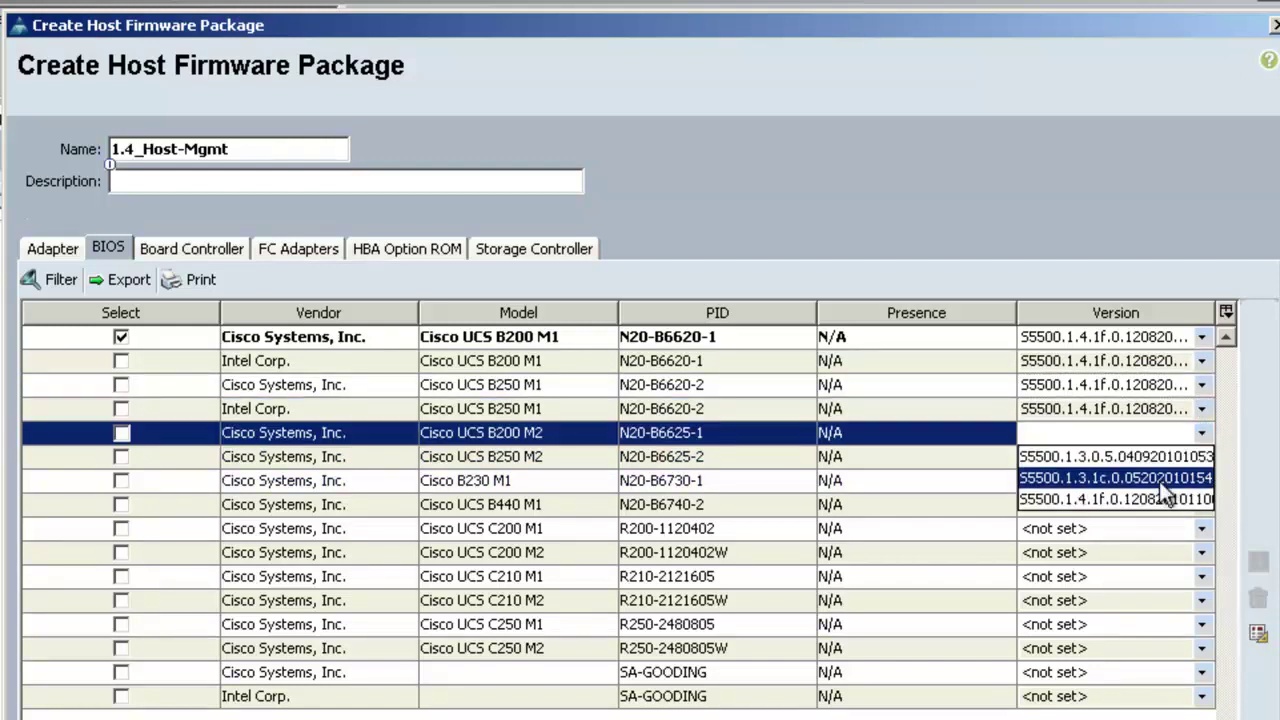
{"action": "left_click", "coordinate": [1153, 497]}
{"action": "left_click", "coordinate": [1200, 457]}
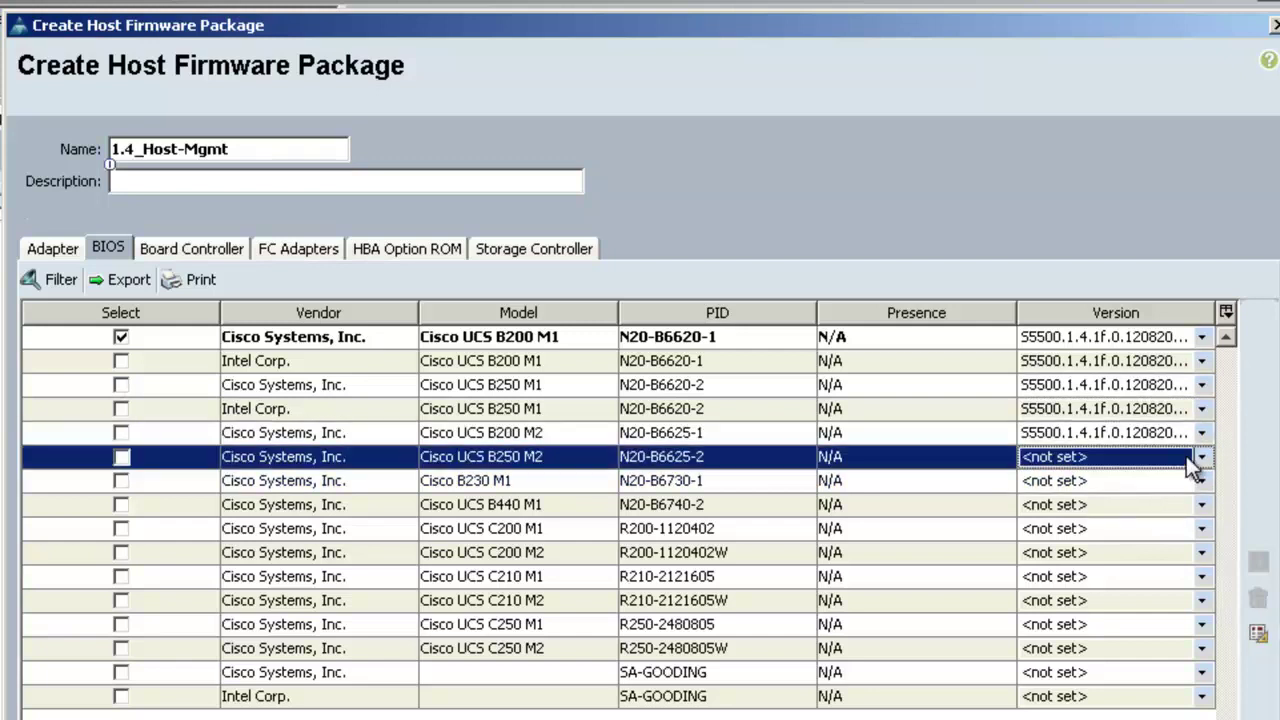
{"action": "left_click", "coordinate": [1145, 523]}
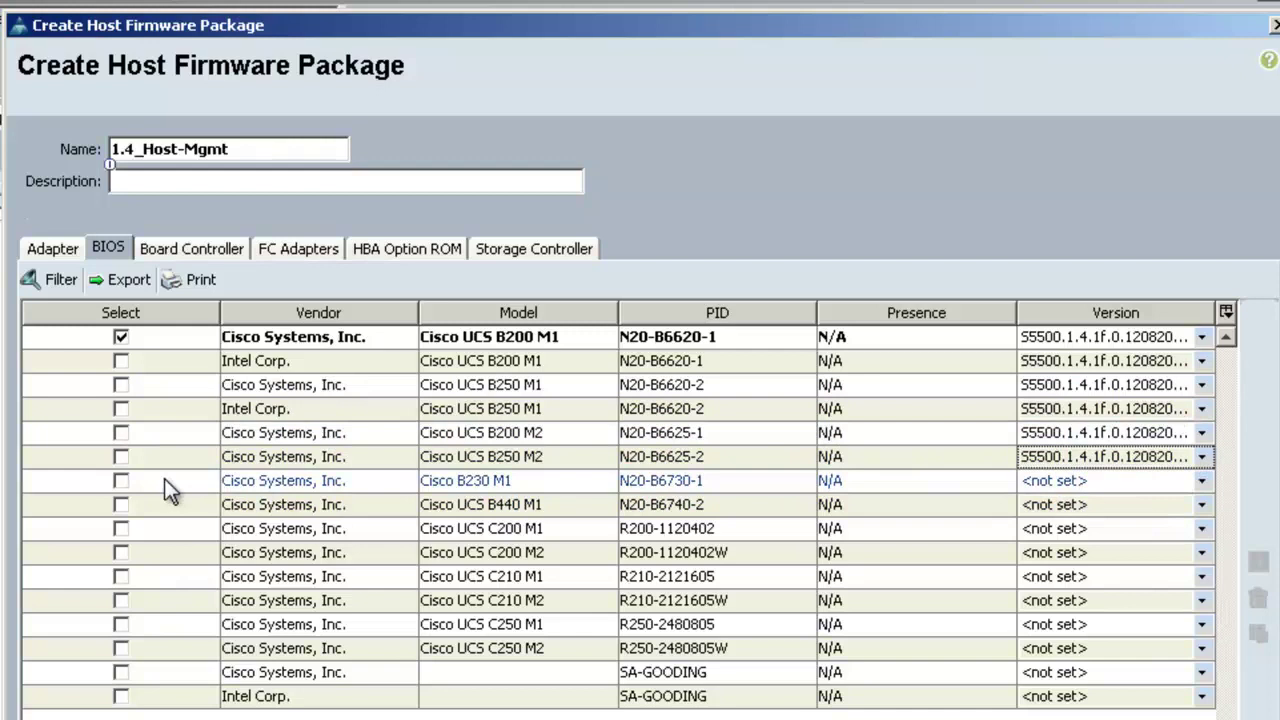
Step: Include the B250 M2, B200 M2, both B250 M1 and the Intel B200 M1 BIOS entries in the package
{"action": "left_click", "coordinate": [118, 457]}
{"action": "left_click", "coordinate": [122, 434]}
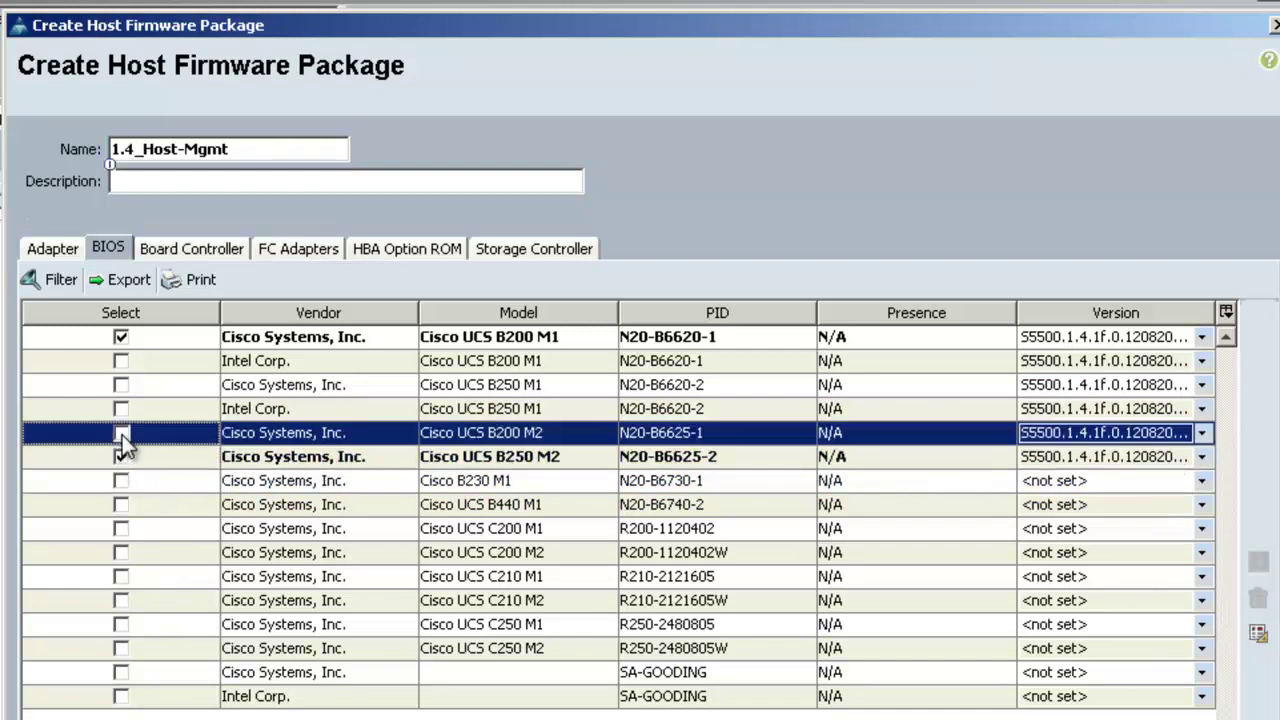
{"action": "left_click", "coordinate": [120, 409]}
{"action": "left_click", "coordinate": [119, 386]}
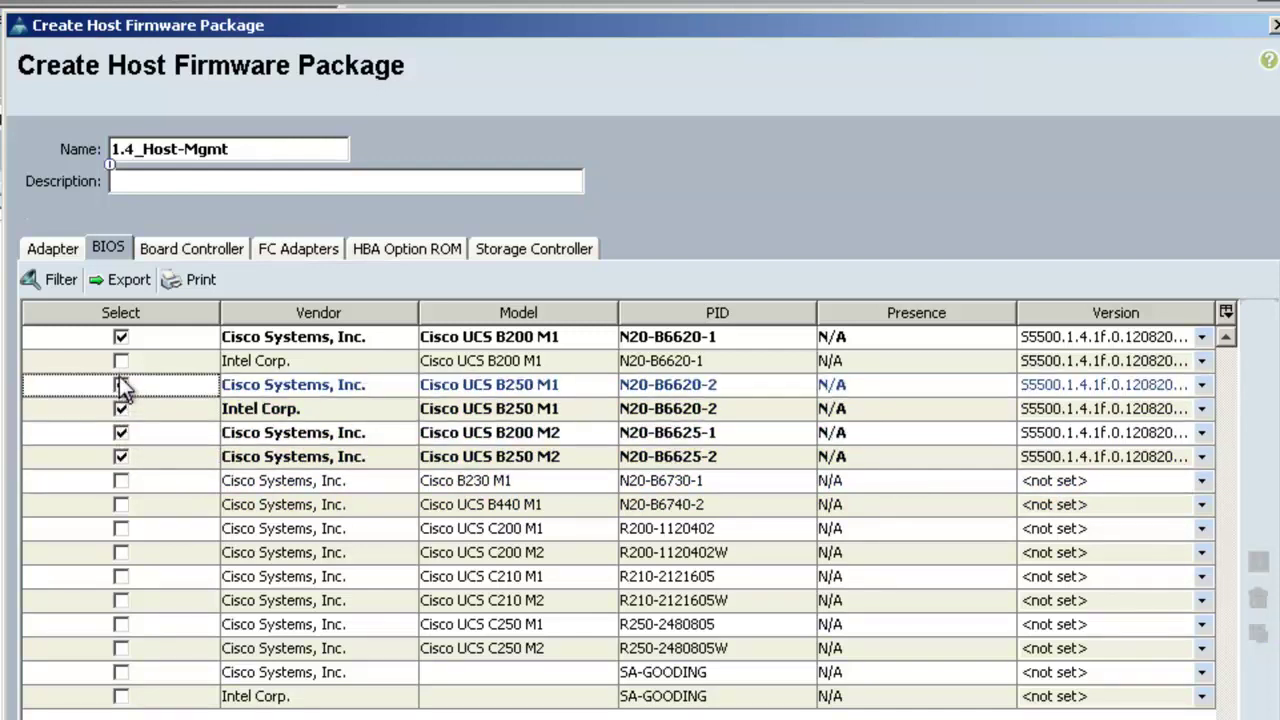
{"action": "left_click", "coordinate": [119, 362]}
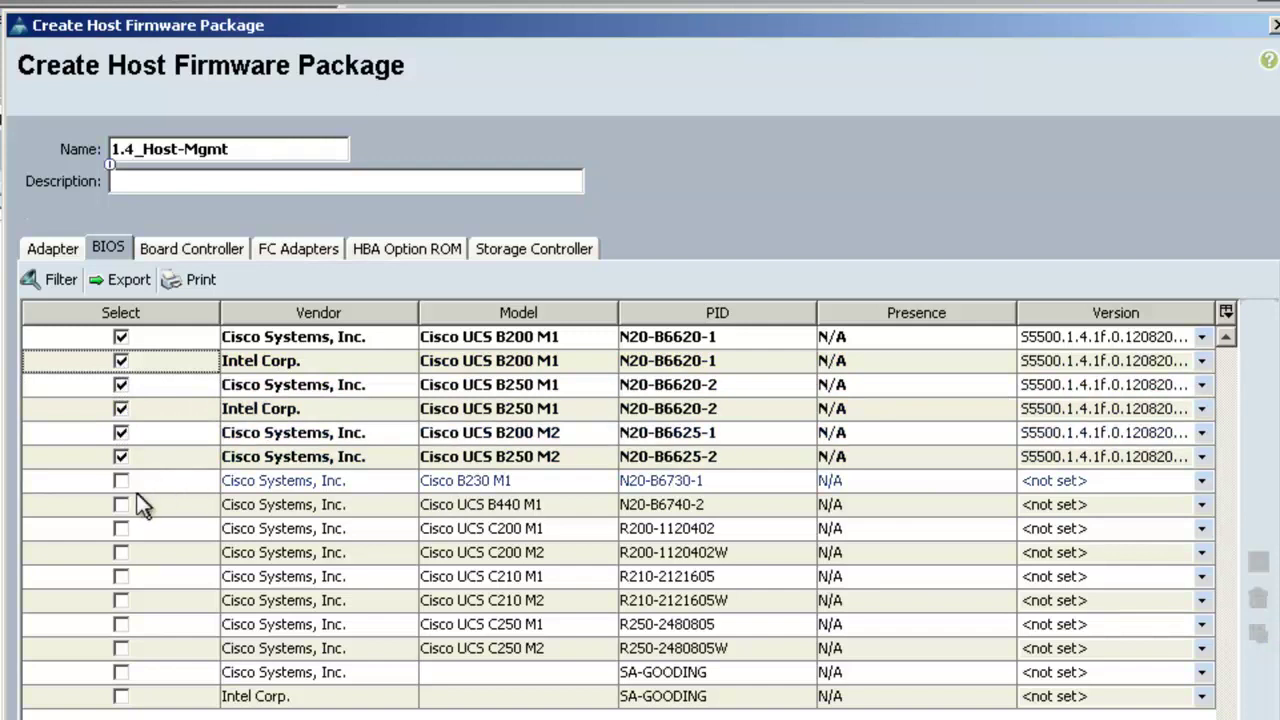
Step: Include the B440 M1 BIOS with version B440M1.1.4.1b and the B230 M1 BIOS with version B230M1.1.4.1c in the package
{"action": "left_click", "coordinate": [1203, 506]}
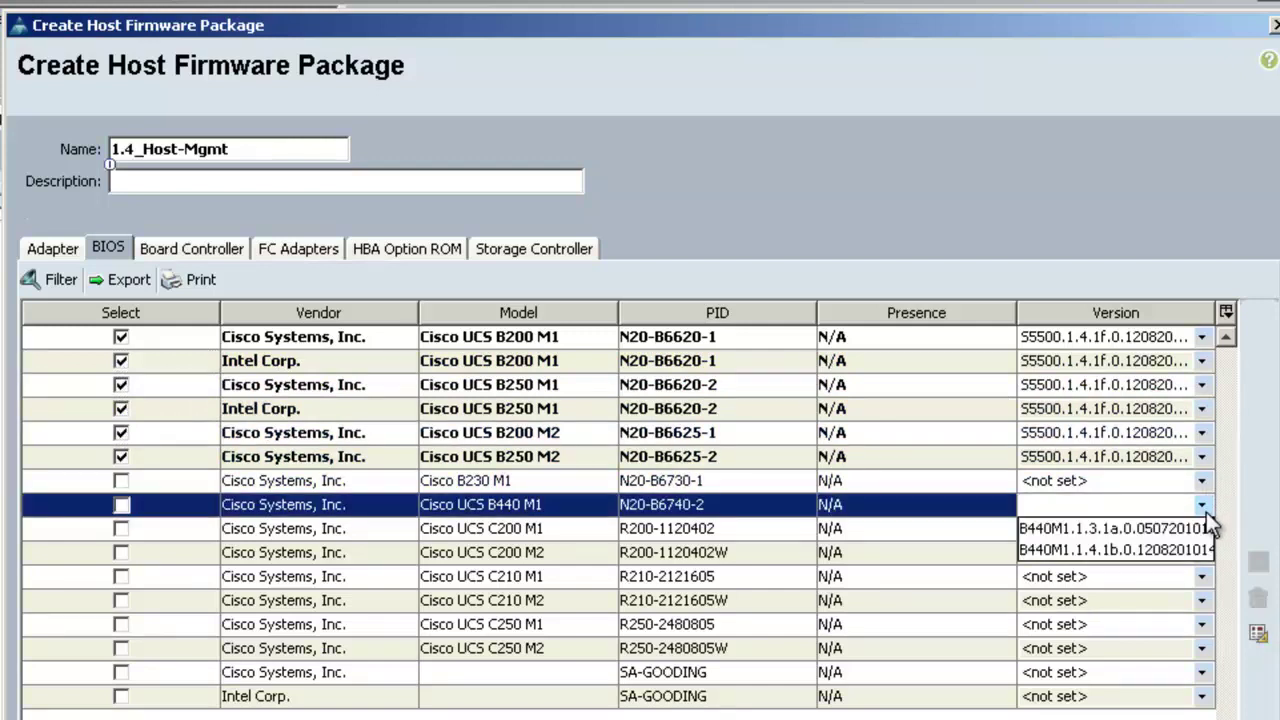
{"action": "left_click", "coordinate": [1197, 550]}
{"action": "left_click", "coordinate": [1202, 481]}
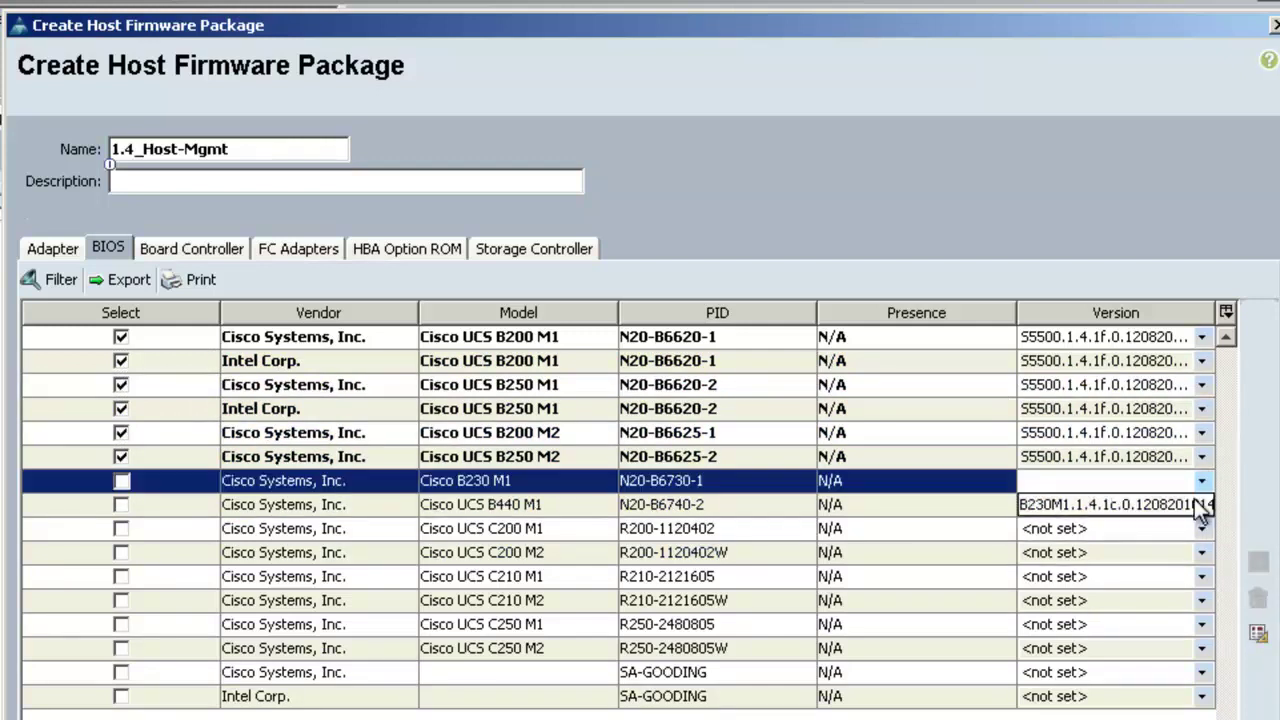
{"action": "left_click", "coordinate": [1143, 506]}
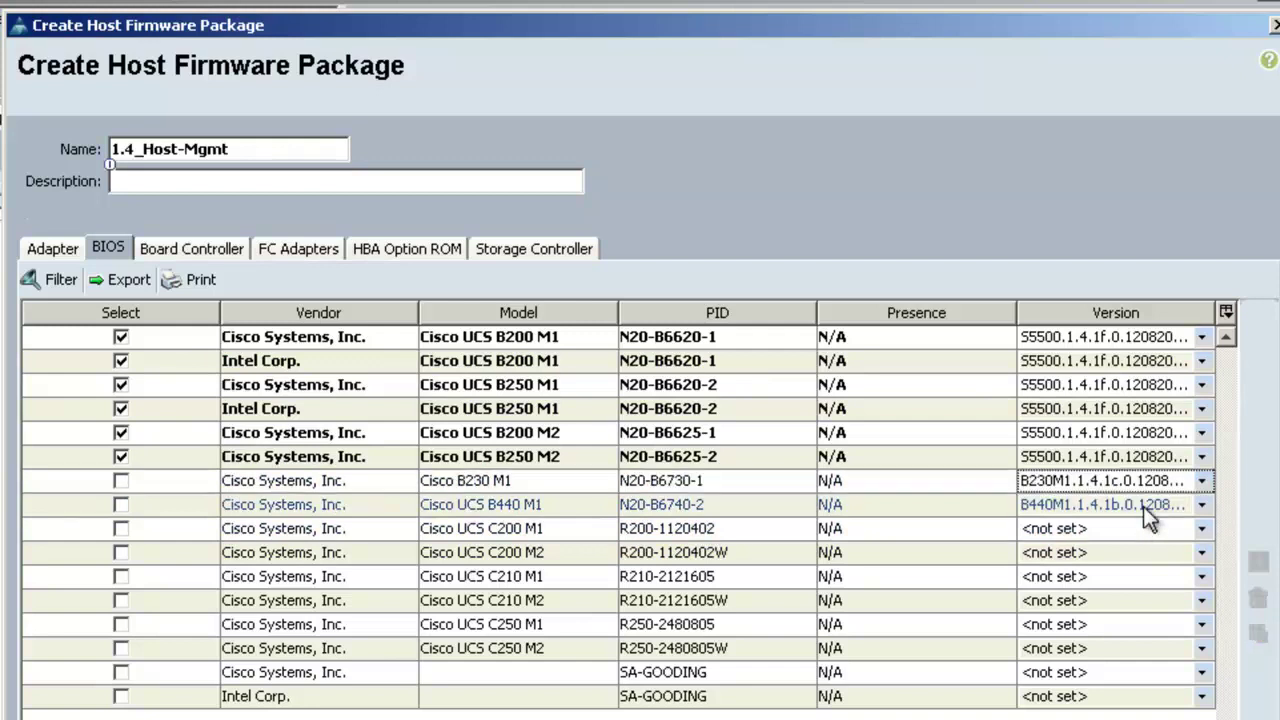
{"action": "left_click", "coordinate": [120, 481]}
{"action": "left_click", "coordinate": [120, 505]}
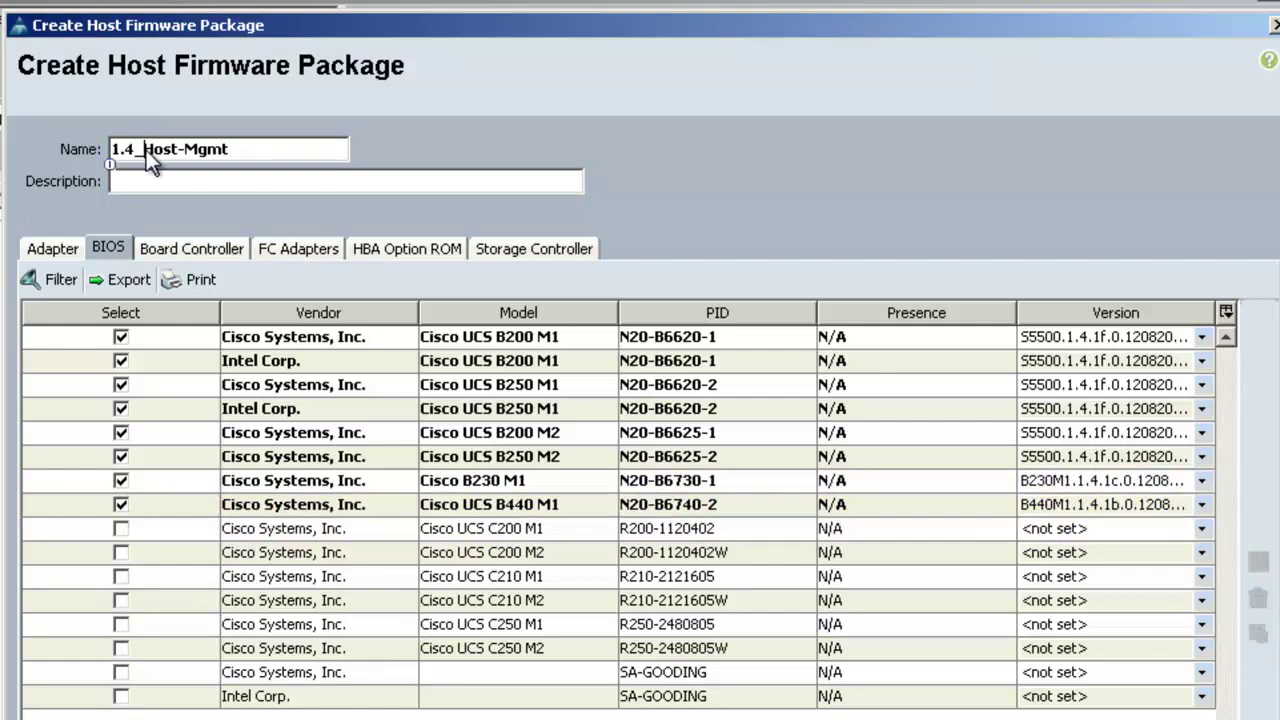
Step: Rename the firmware package to 1.4_Bios-B-Ser and create it
{"action": "left_click_drag", "start_coordinate": [143, 150], "coordinate": [190, 152]}
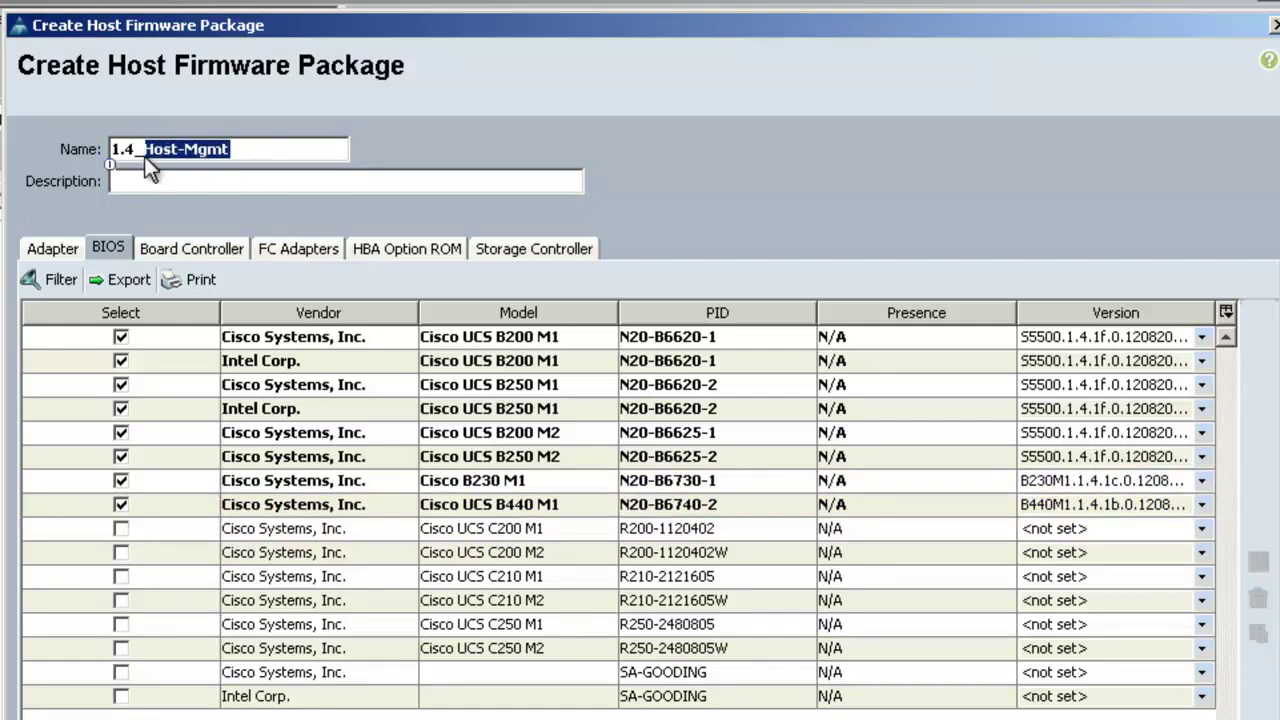
{"action": "type", "text": "HM"}
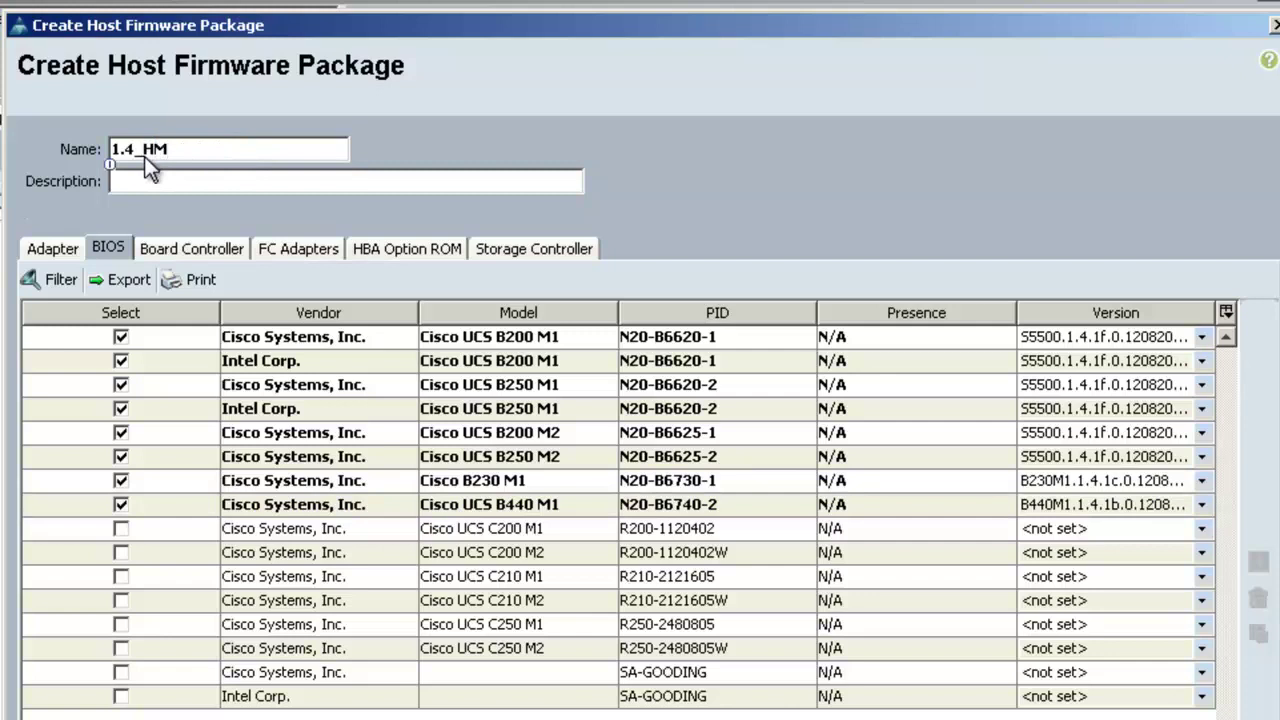
{"action": "type", "text": "-B-Serios"}
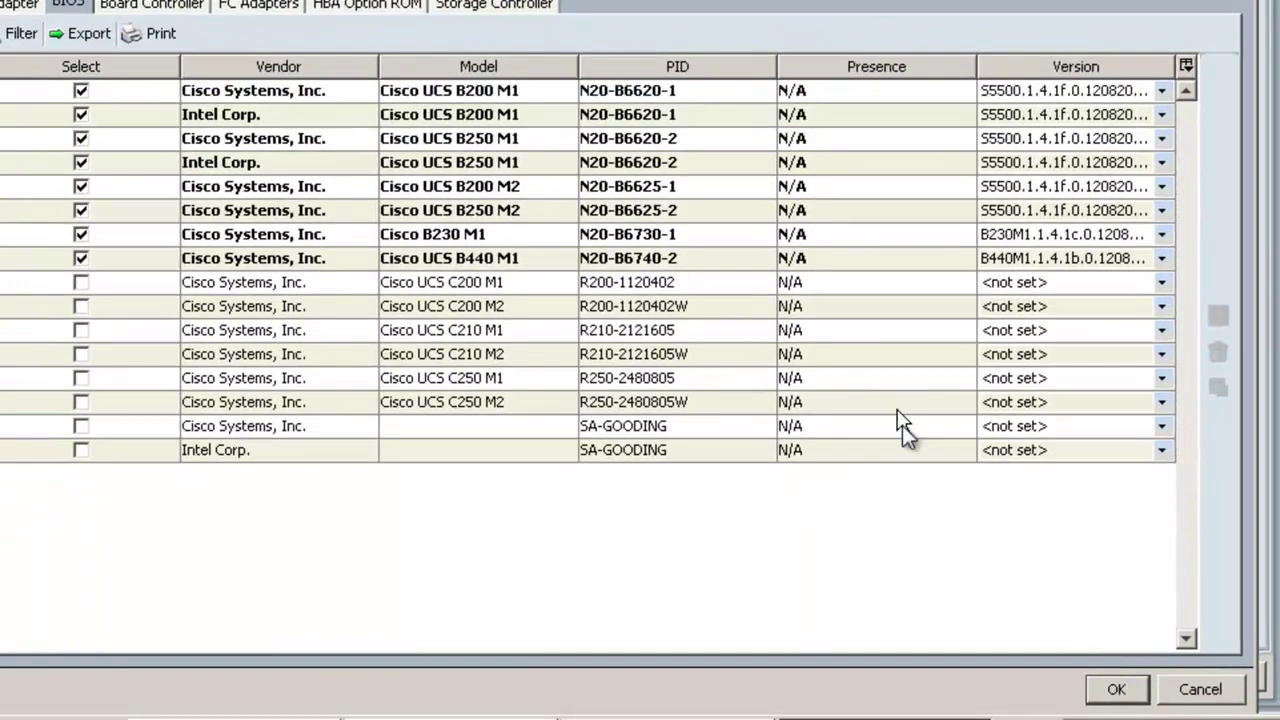
{"action": "left_click", "coordinate": [1125, 690]}
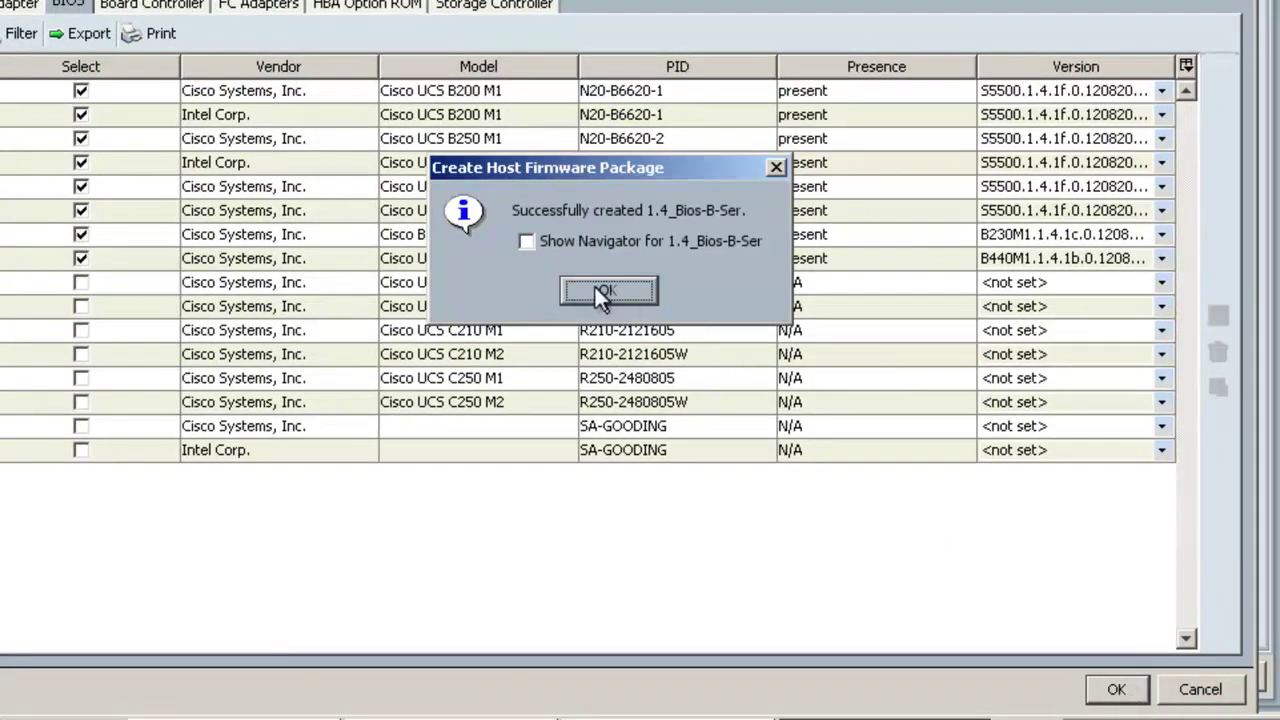
{"action": "left_click", "coordinate": [595, 287]}
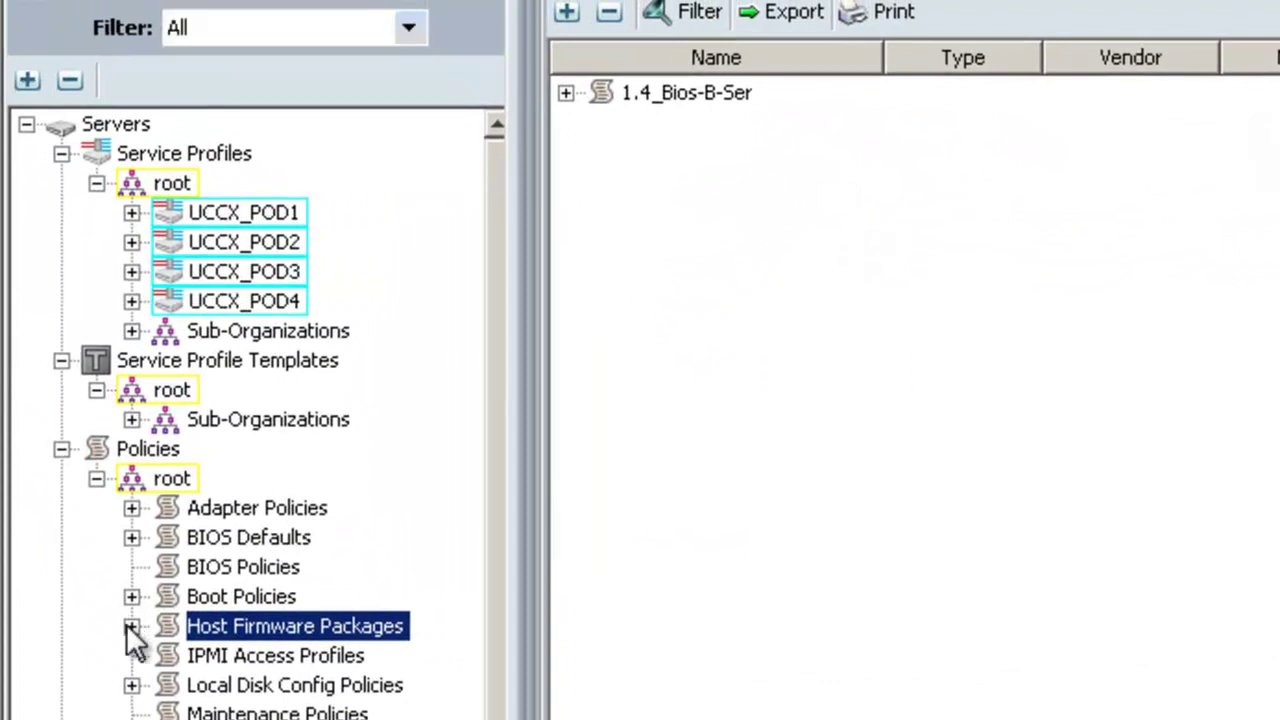
Step: In the firmware policies of service profile UCCX_POD1, set the host firmware to the 1.4_Bios-B-Ser package
{"action": "left_click", "coordinate": [131, 626]}
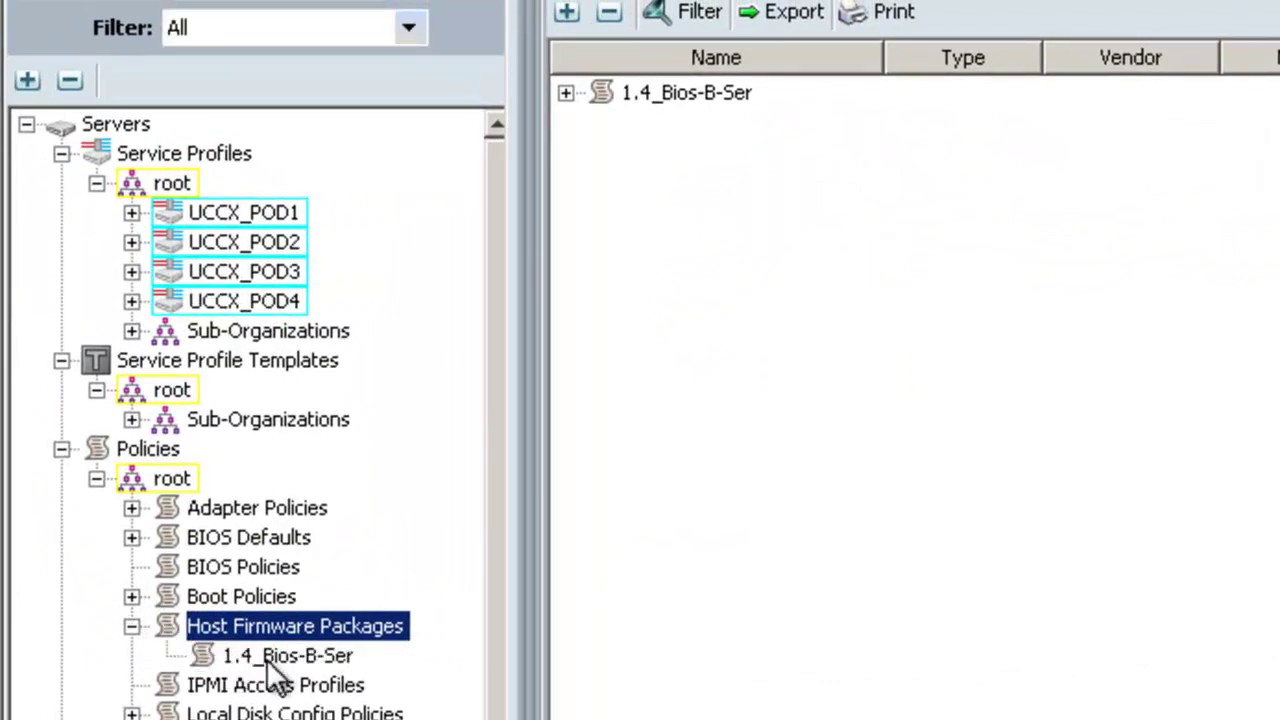
{"action": "left_click", "coordinate": [222, 216]}
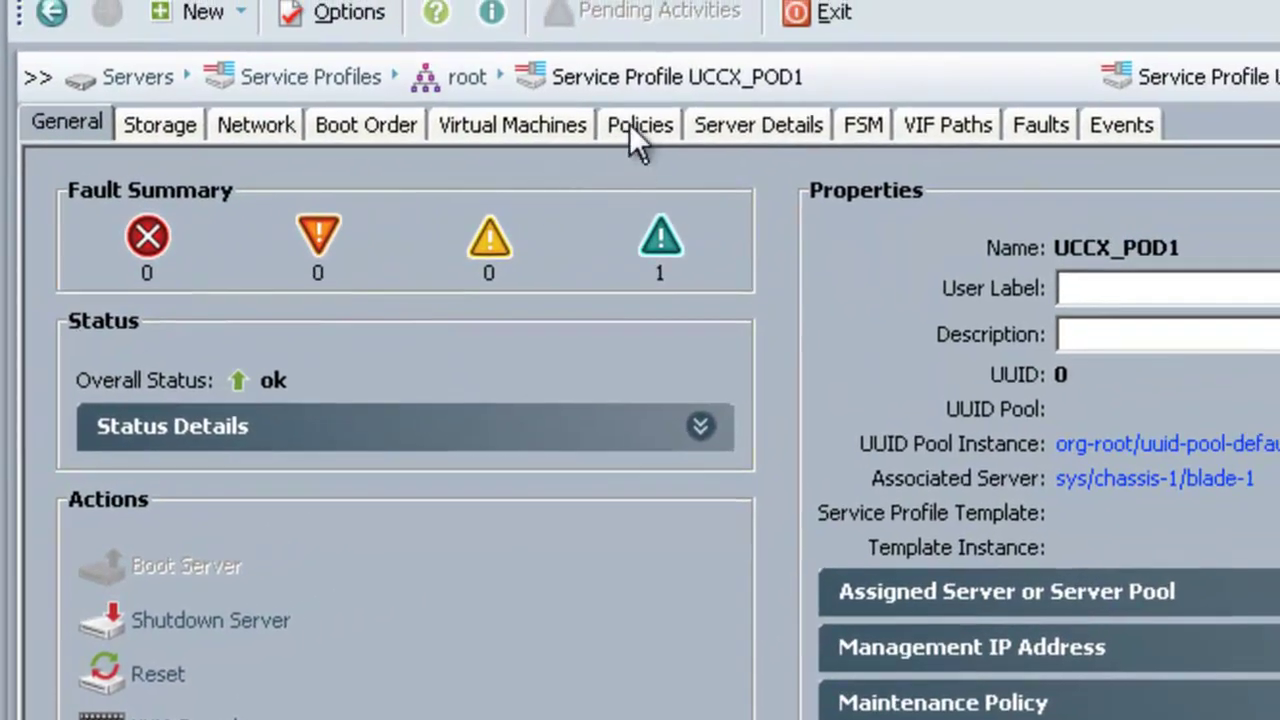
{"action": "left_click", "coordinate": [630, 127]}
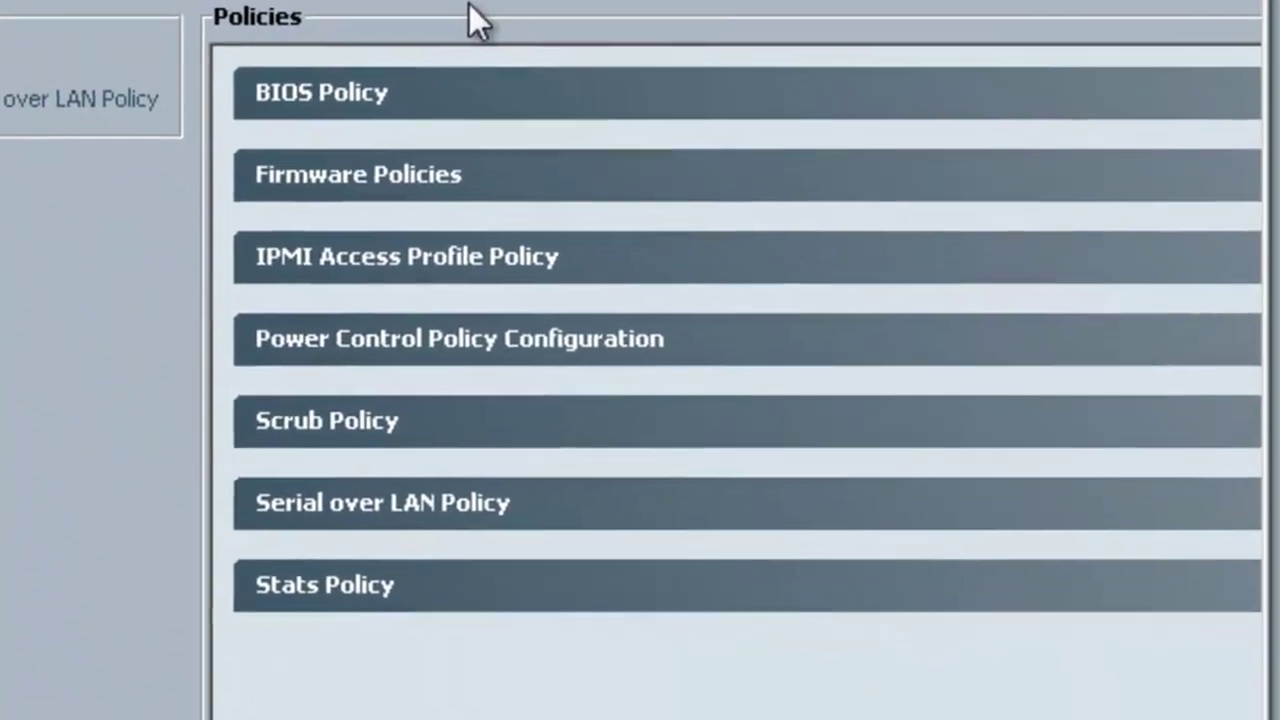
{"action": "left_click", "coordinate": [357, 175]}
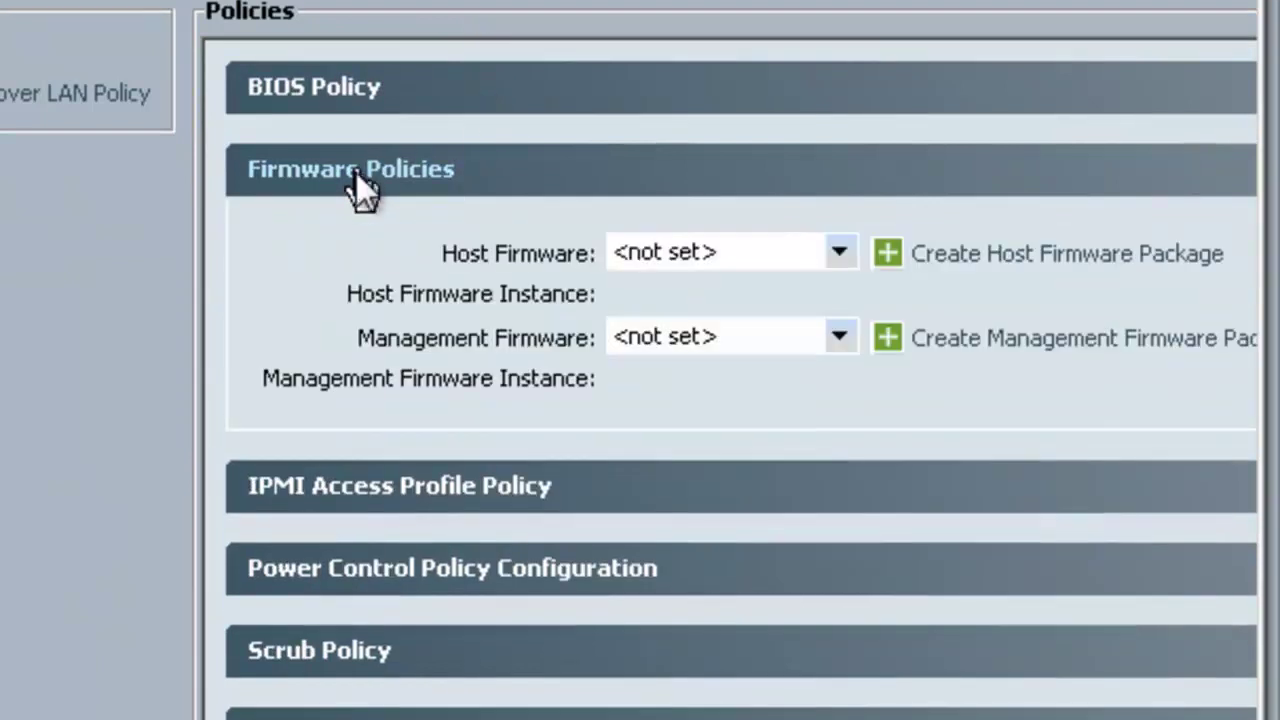
{"action": "left_click", "coordinate": [639, 253]}
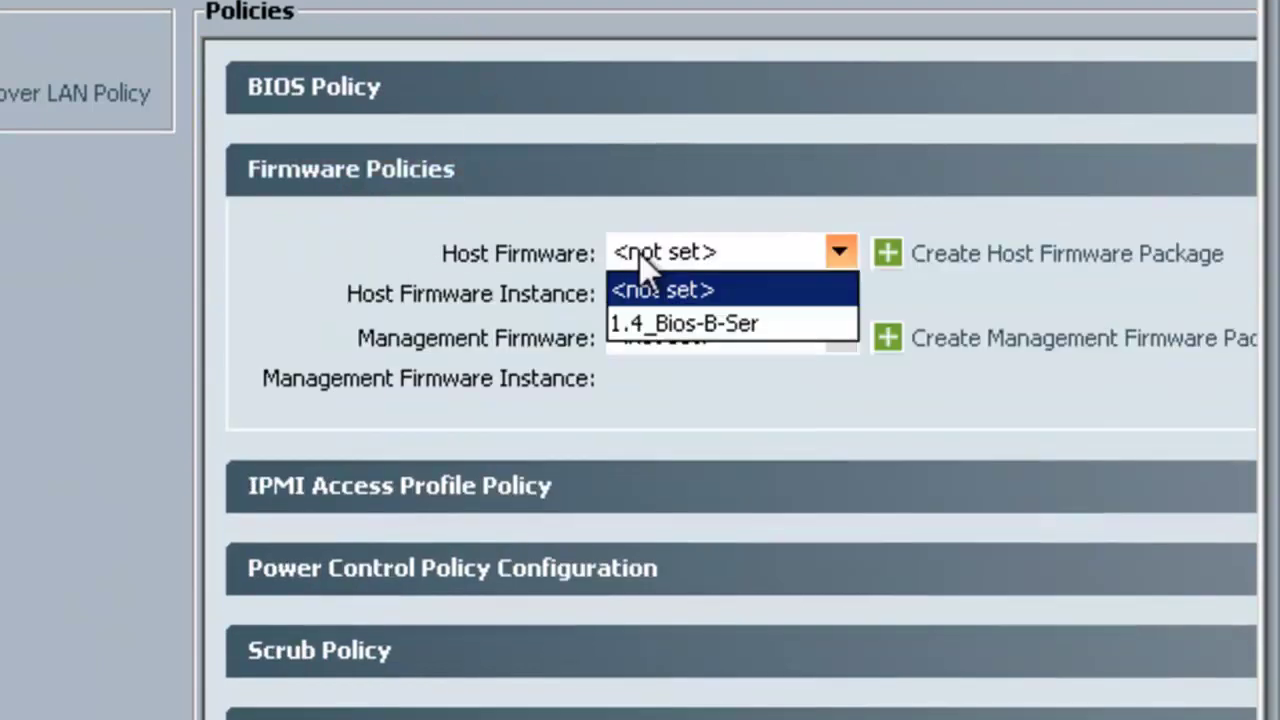
{"action": "left_click", "coordinate": [647, 320]}
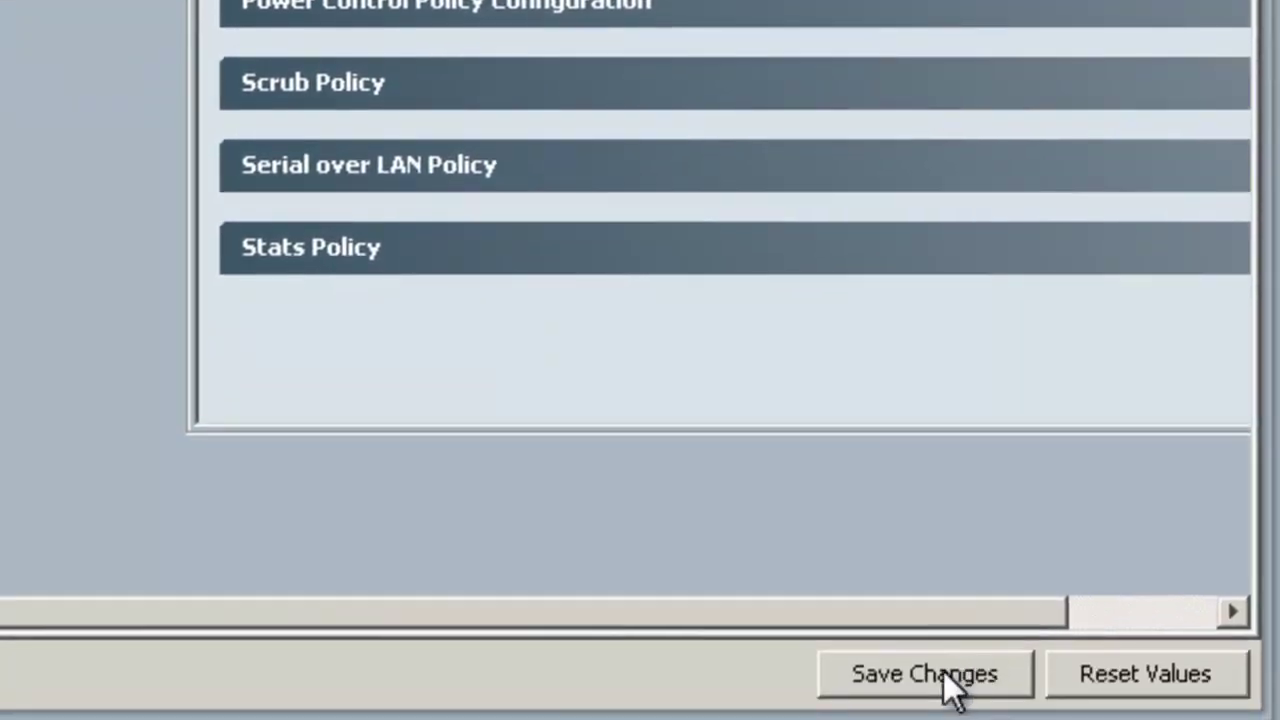
Step: Save the UCCX_POD1 change, accepting the immediate server reboot, and check the profile's FSM progress
{"action": "left_click", "coordinate": [943, 670]}
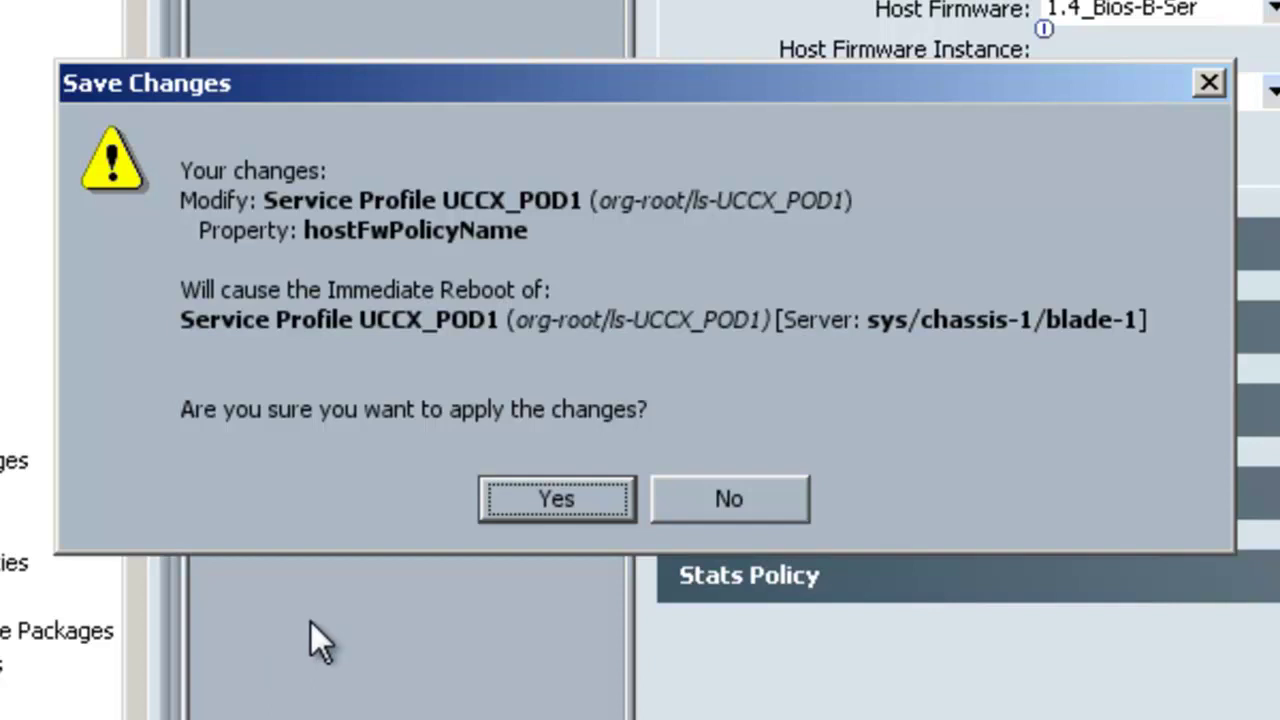
{"action": "left_click", "coordinate": [557, 500]}
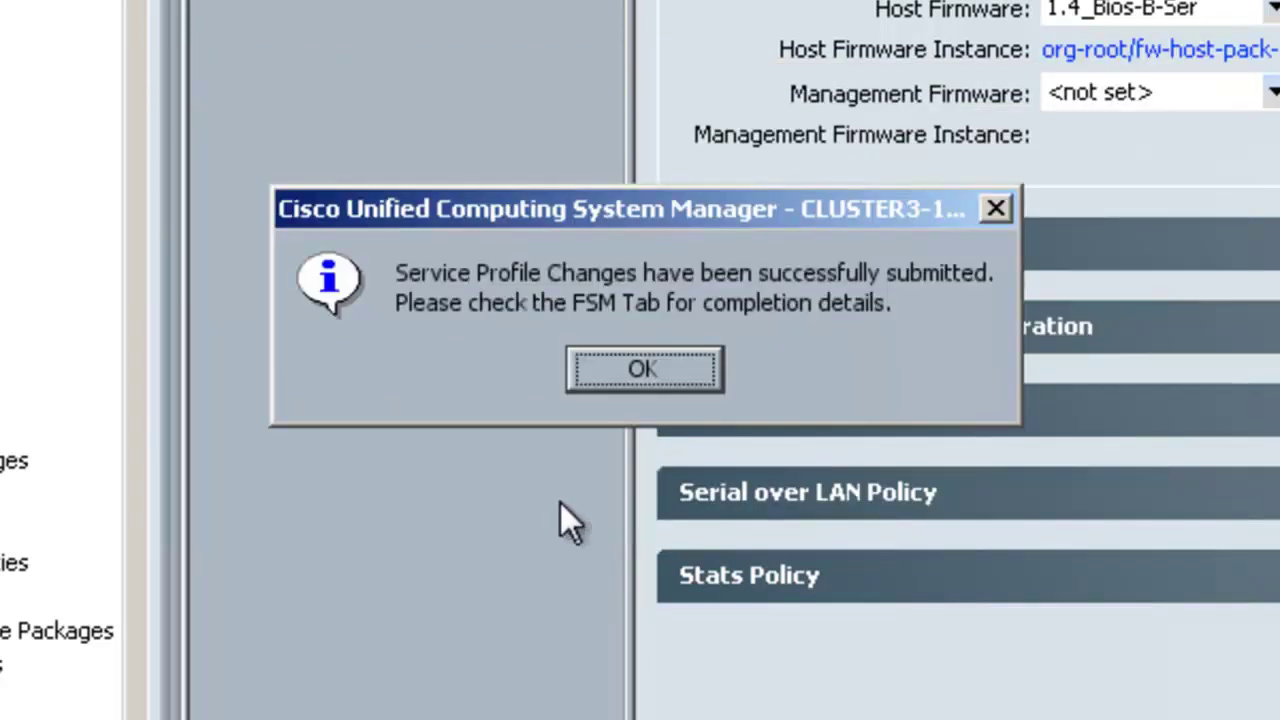
{"action": "left_click", "coordinate": [610, 377]}
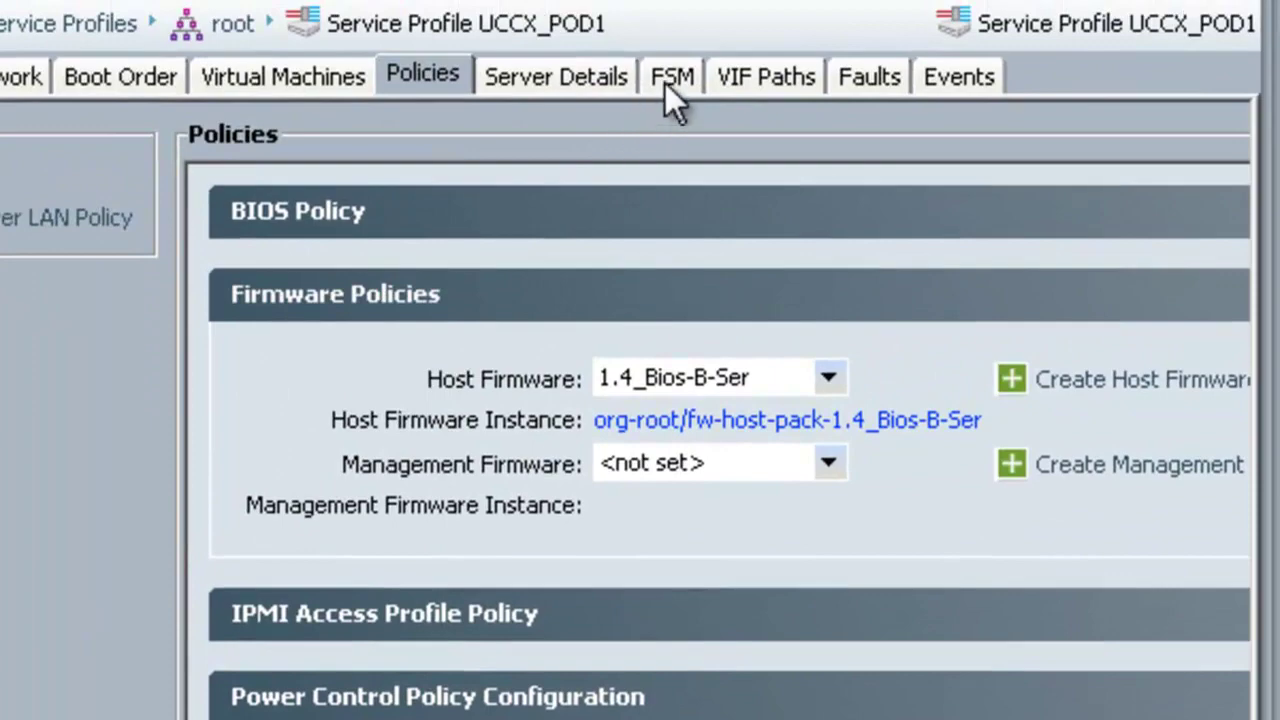
{"action": "left_click", "coordinate": [668, 82]}
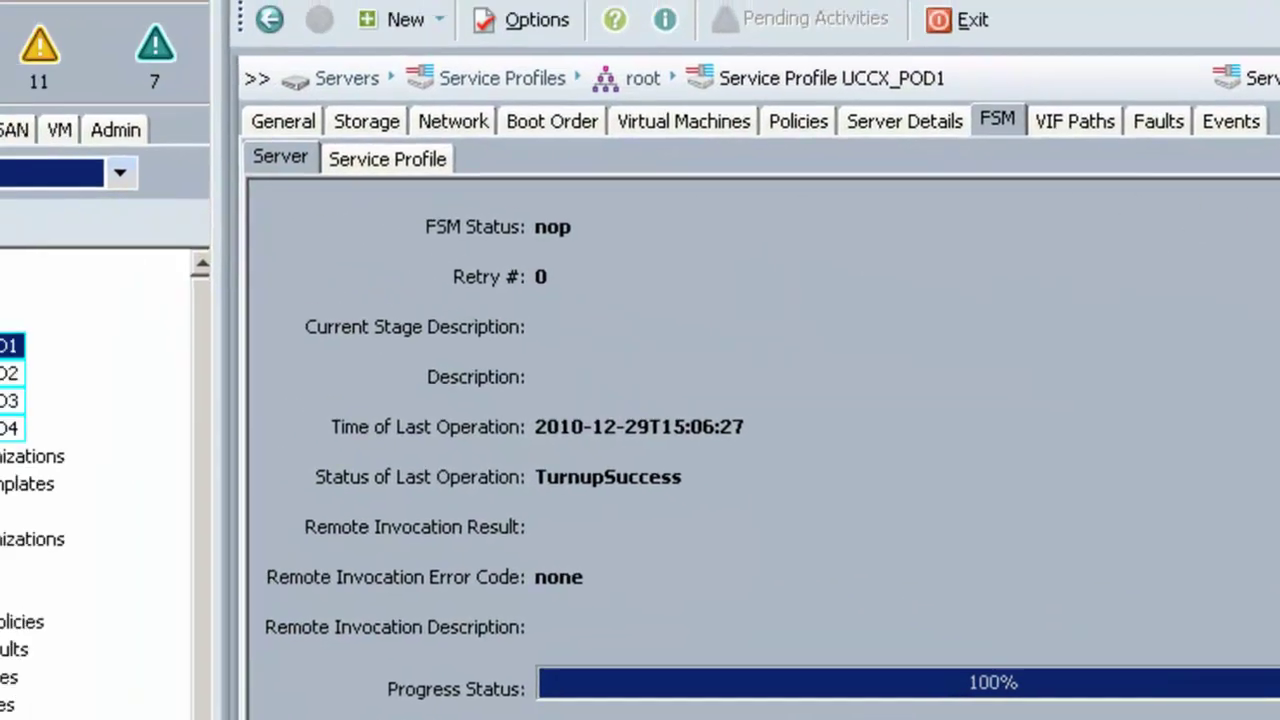
Step: Inspect the motherboard BIOS firmware of Server 1 in Chassis 1 and the firmware versions of its Interface Card 1
{"action": "left_click", "coordinate": [71, 203]}
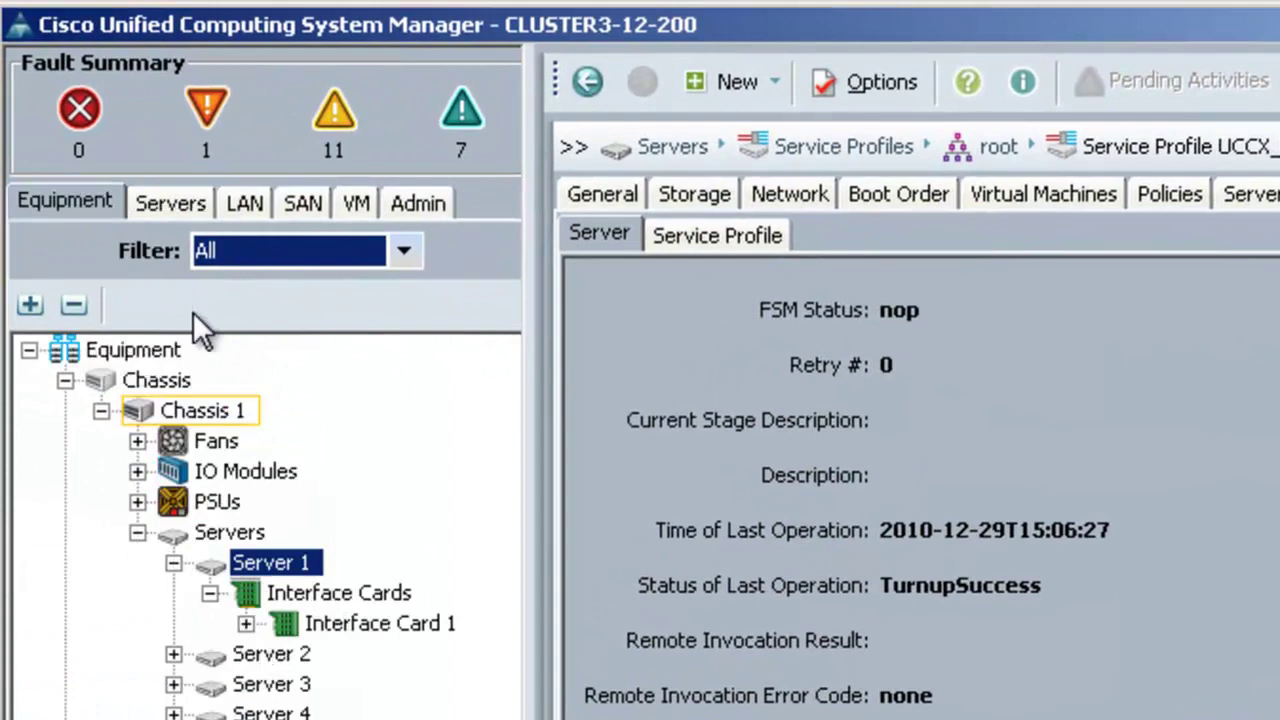
{"action": "left_click", "coordinate": [270, 562]}
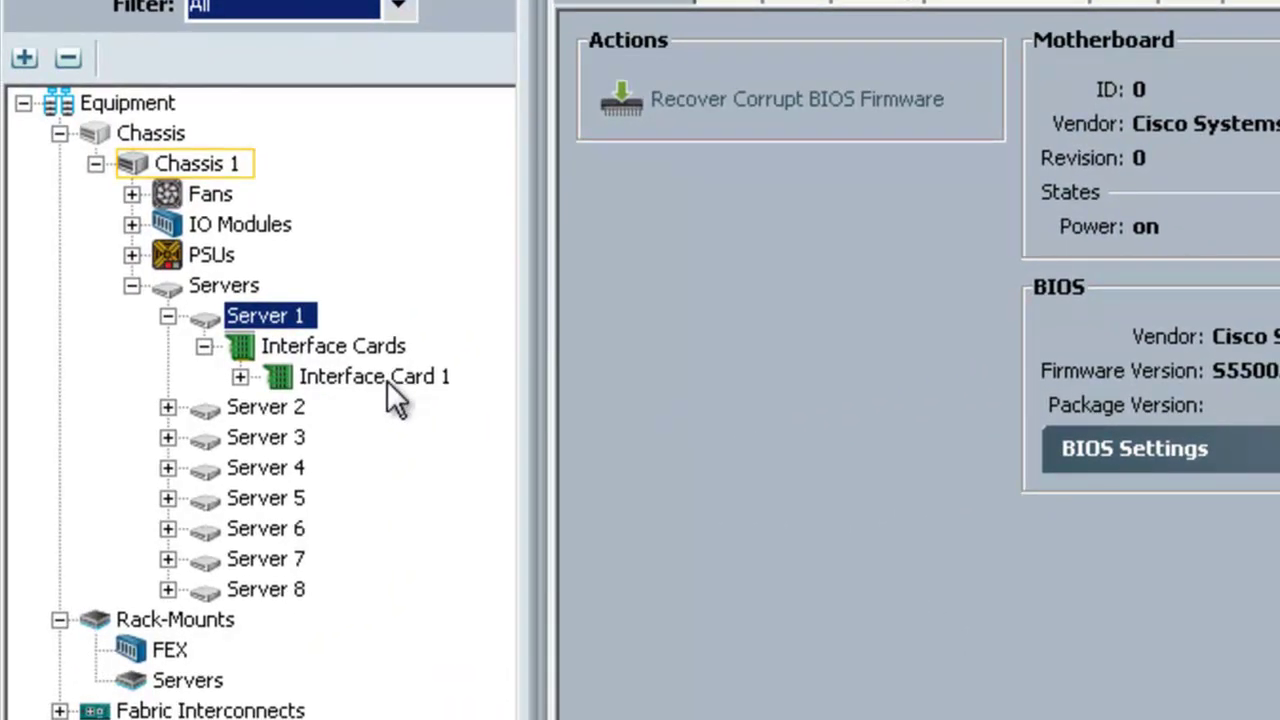
{"action": "left_click", "coordinate": [388, 381]}
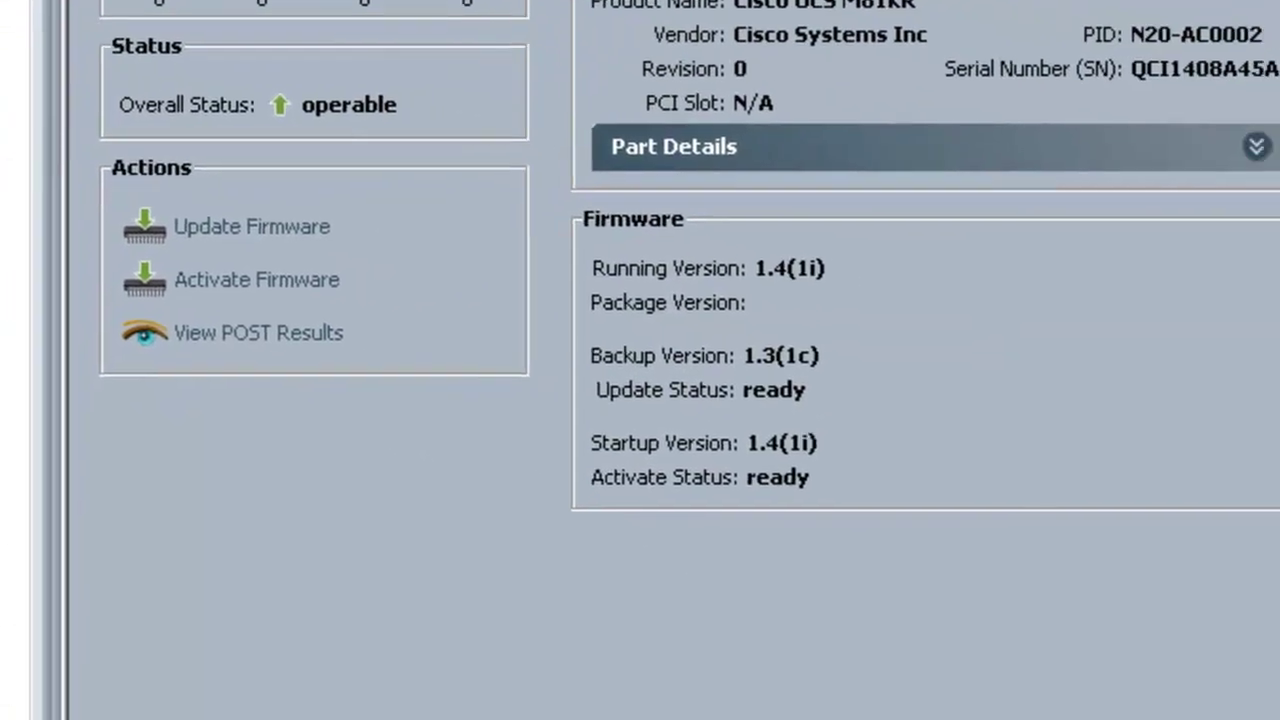